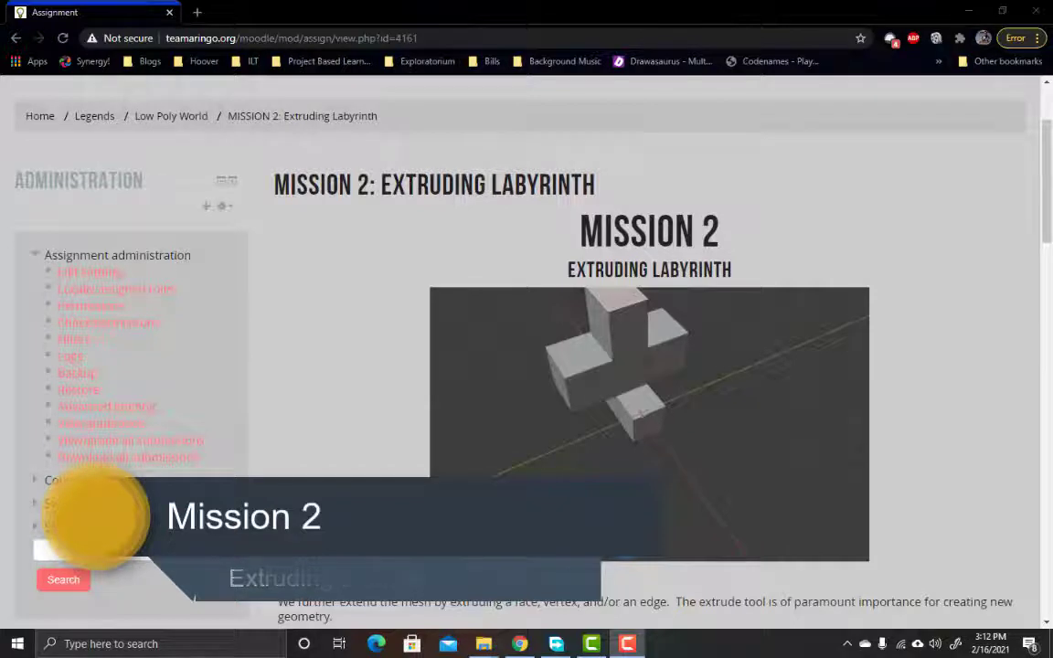
{"action": "left_click", "coordinate": [627, 530]}
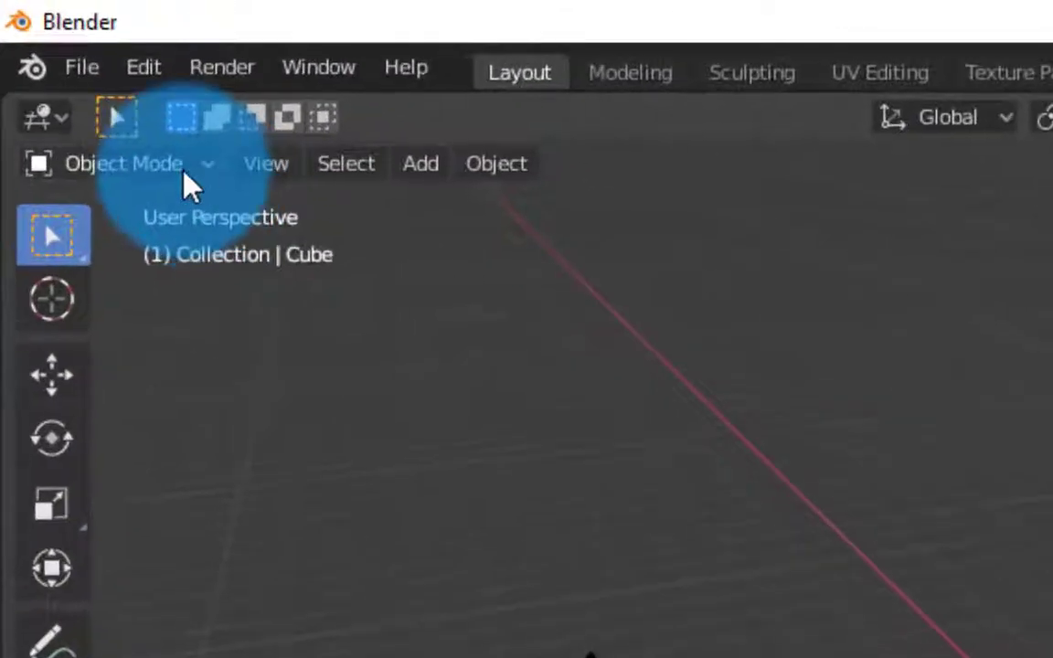
- Put the default cube into Edit Mode with face selection active
{"action": "left_click", "coordinate": [84, 78]}
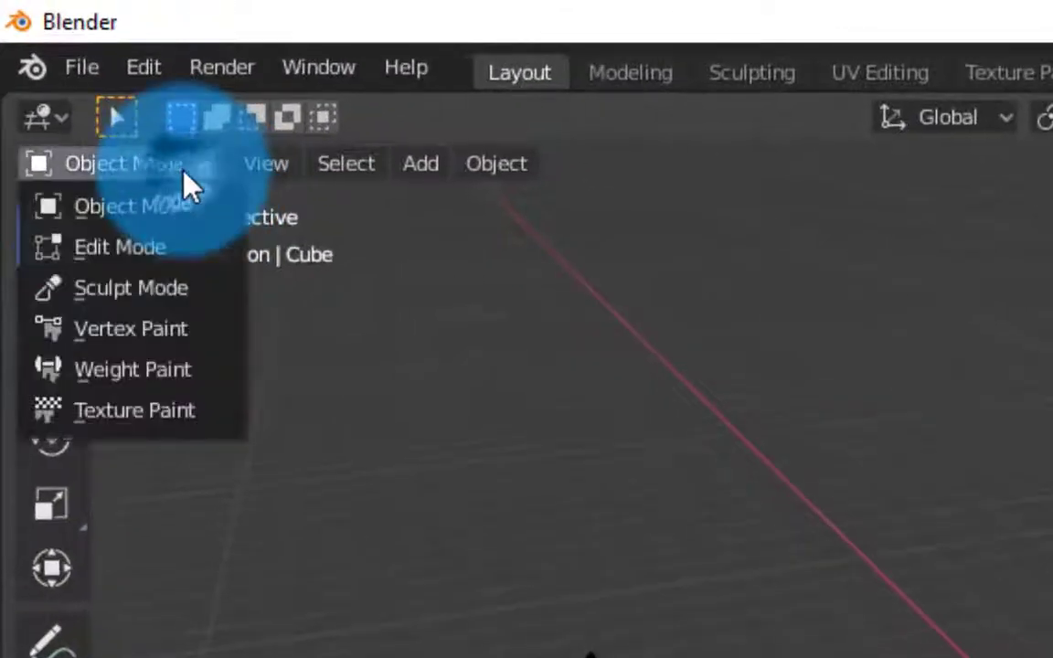
{"action": "left_click", "coordinate": [161, 249]}
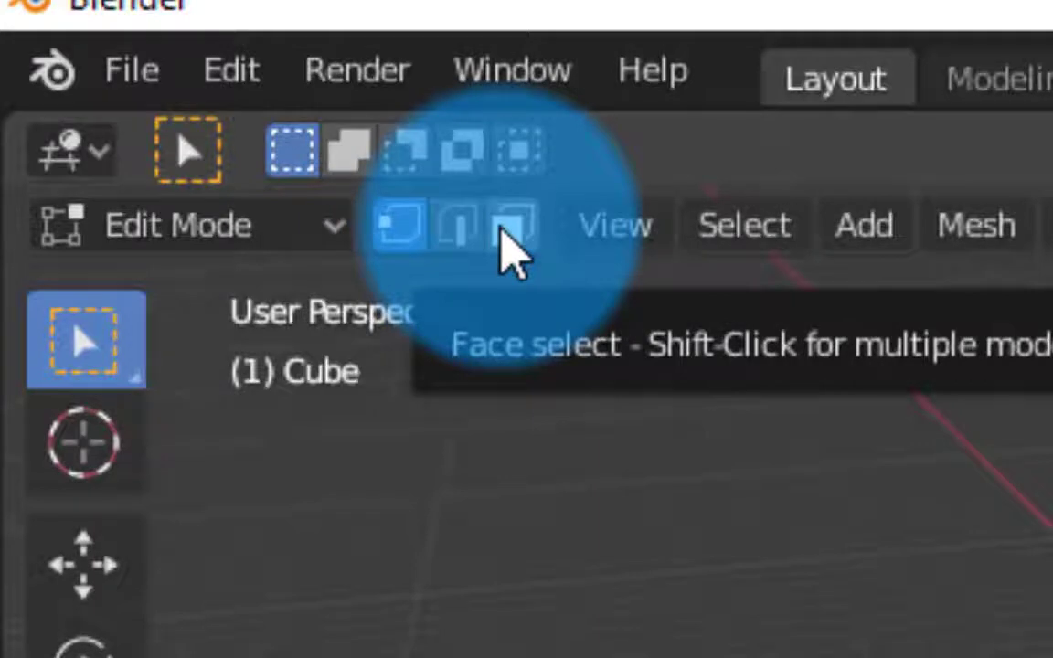
{"action": "left_click", "coordinate": [508, 239]}
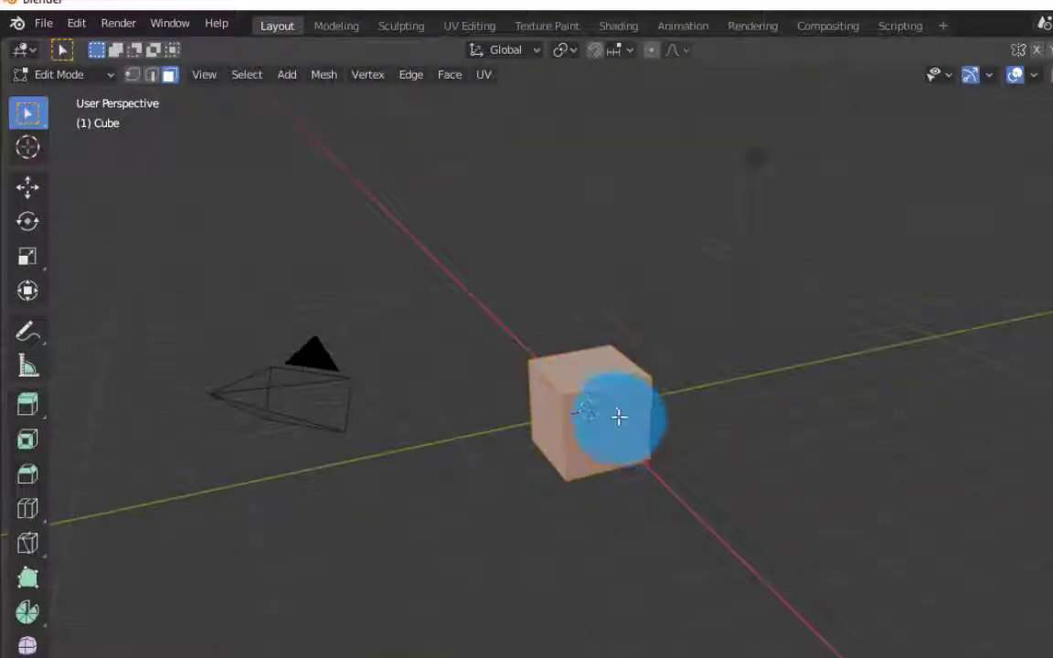
- Extrude the cube's front face outward along the red X axis by about one cube length
{"action": "left_click", "coordinate": [618, 417]}
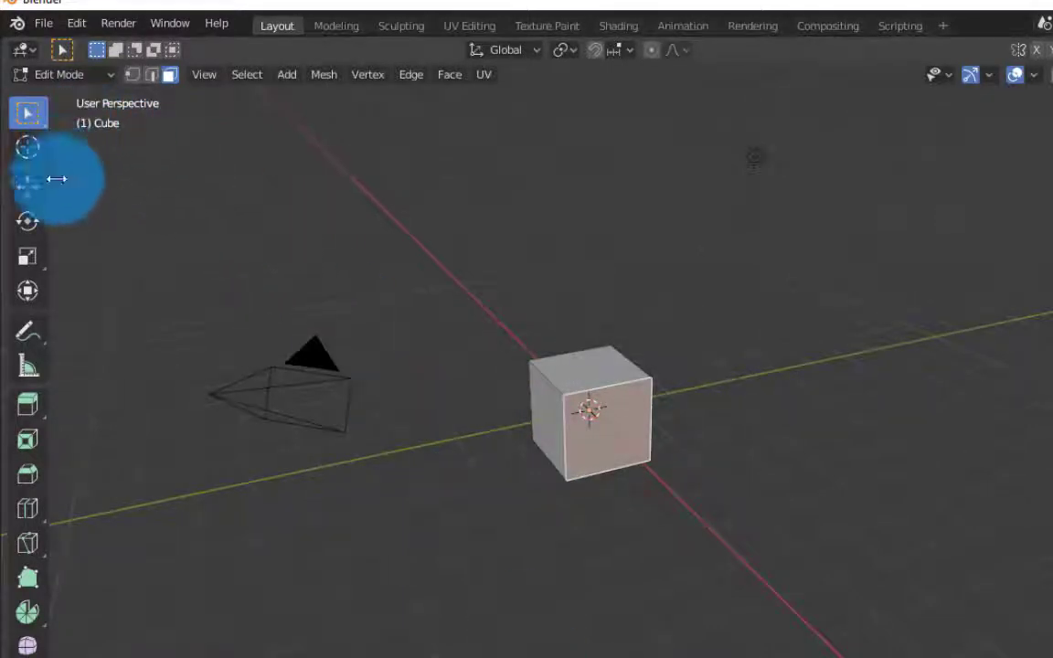
{"action": "left_click", "coordinate": [26, 406]}
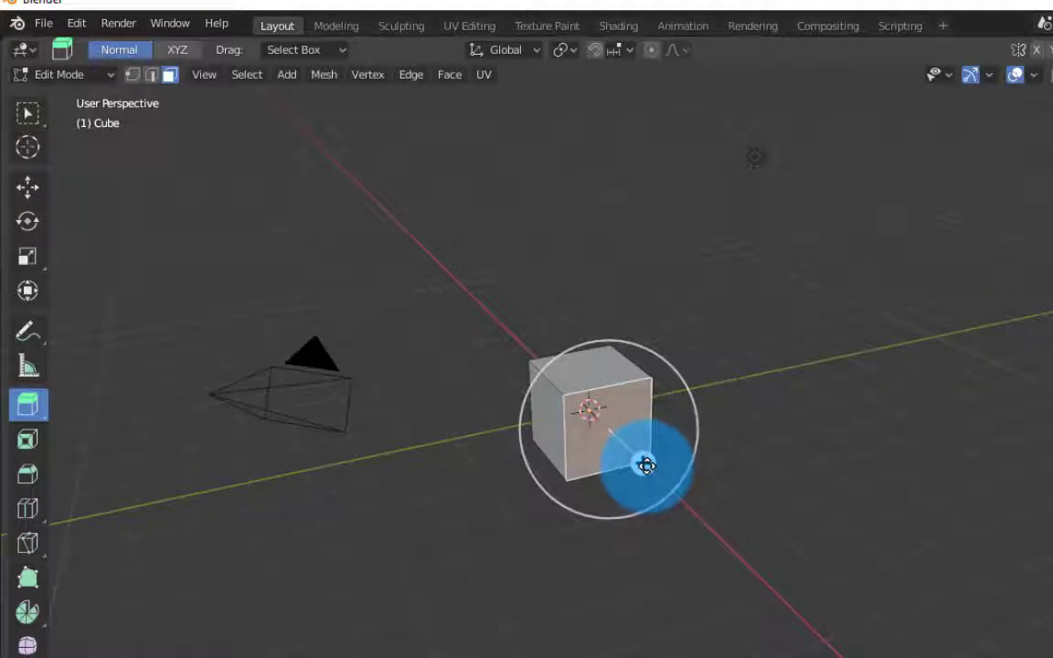
{"action": "left_click_drag", "start_coordinate": [646, 465], "coordinate": [687, 531]}
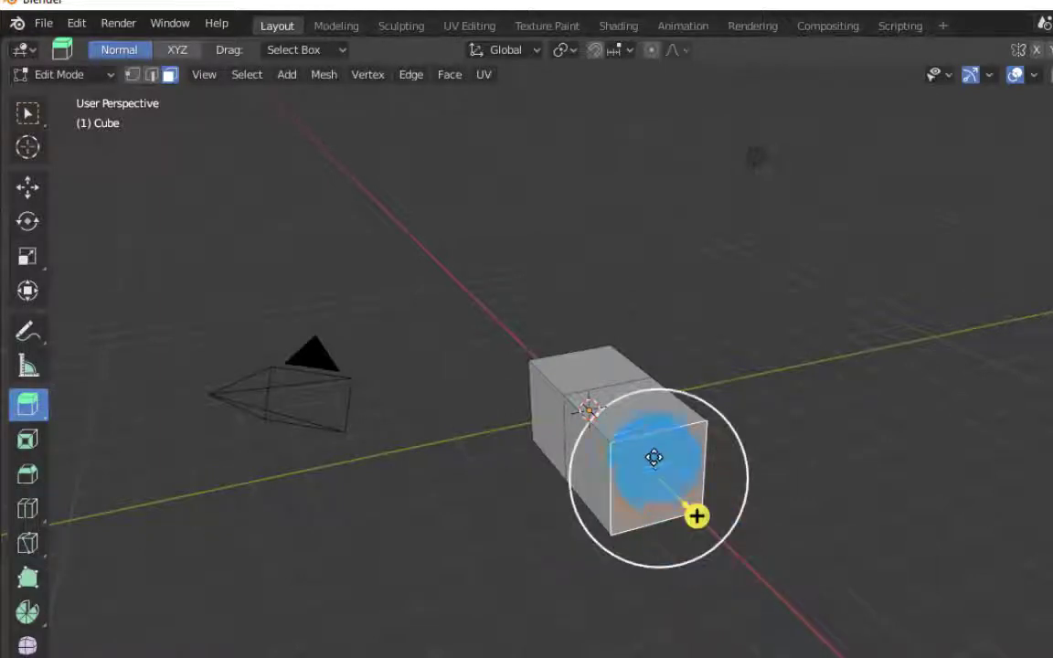
- Extrude the new front block's top face upward and its side face outward along the green axis in two sections
{"action": "left_click", "coordinate": [636, 398]}
{"action": "left_click_drag", "start_coordinate": [632, 340], "coordinate": [651, 222]}
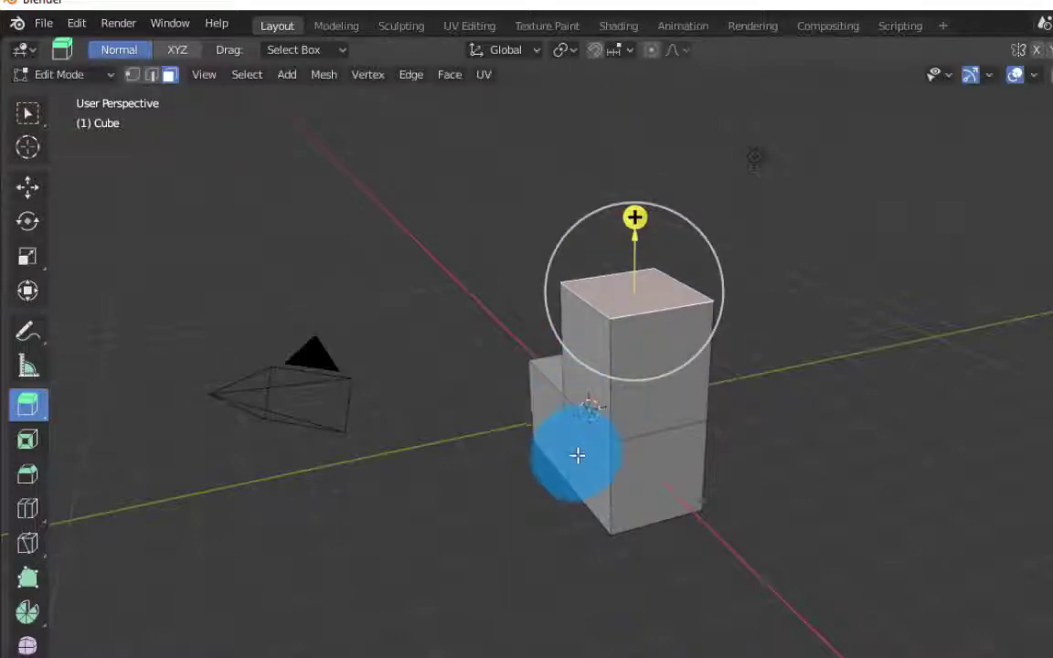
{"action": "left_click", "coordinate": [578, 455]}
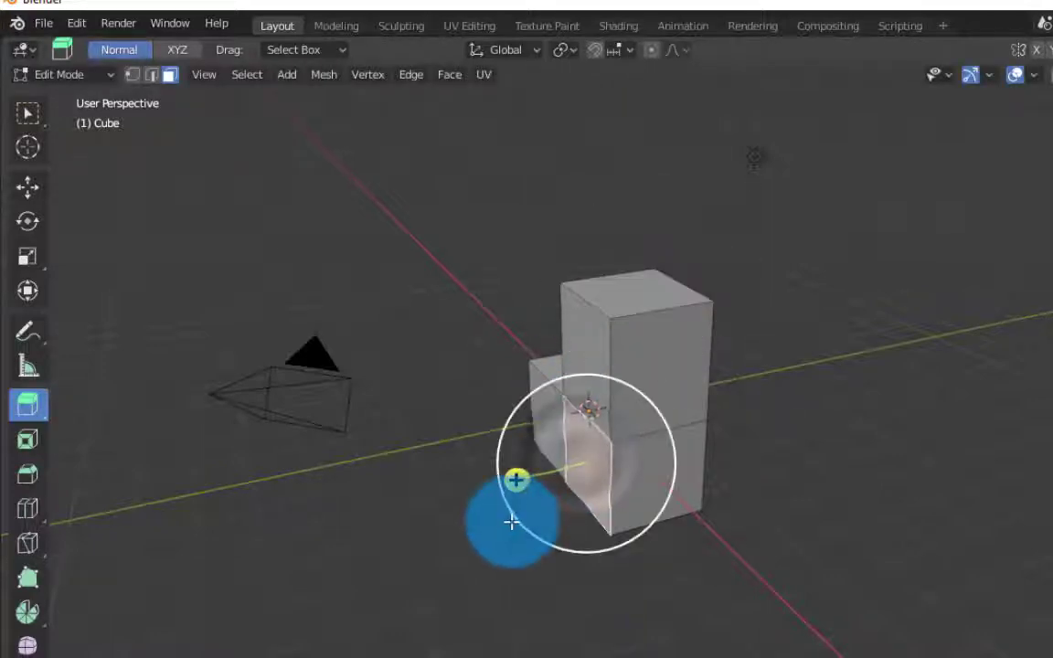
{"action": "left_click_drag", "start_coordinate": [522, 482], "coordinate": [279, 530]}
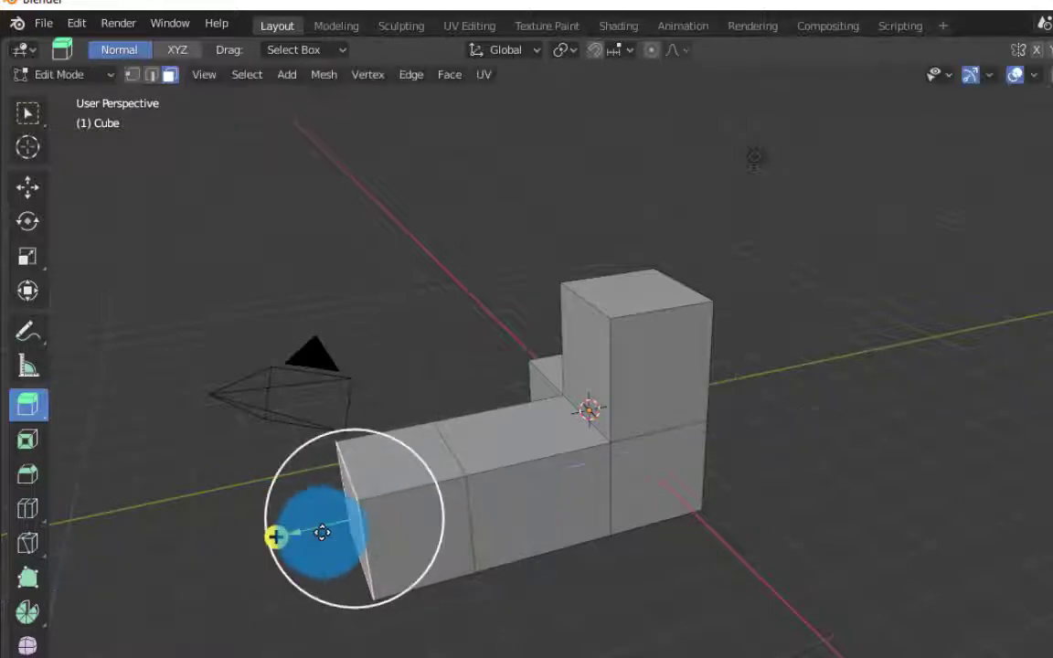
- Extrude the end block's top face into a tall tower and the front face of its base forward and downward in two sections
{"action": "left_click", "coordinate": [379, 484]}
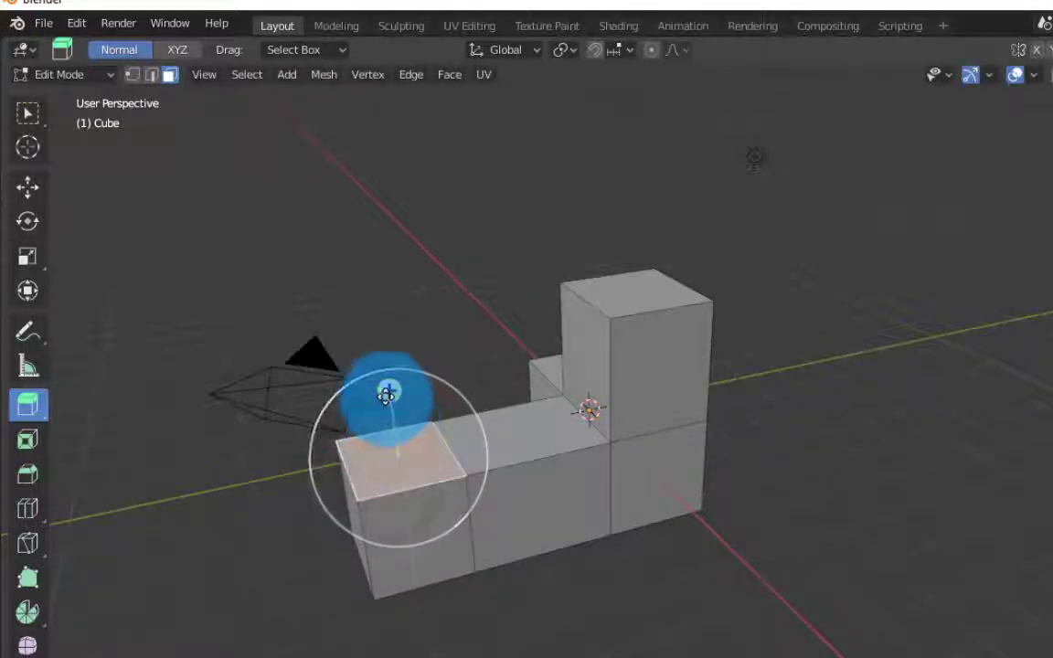
{"action": "left_click_drag", "start_coordinate": [390, 392], "coordinate": [391, 174]}
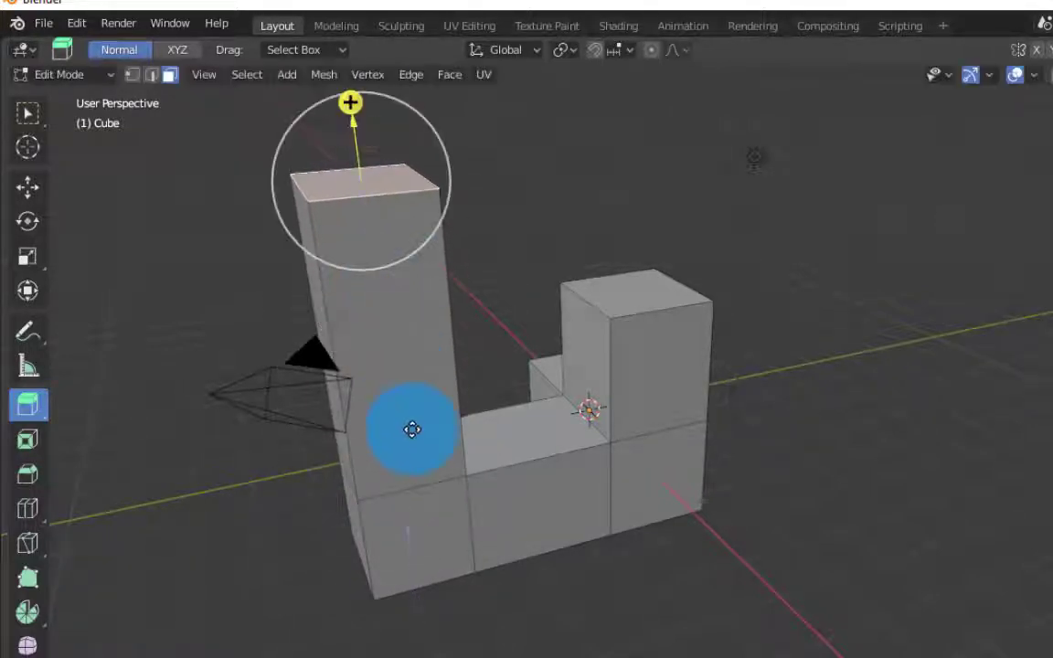
{"action": "left_click", "coordinate": [428, 535]}
{"action": "left_click_drag", "start_coordinate": [456, 586], "coordinate": [622, 46]}
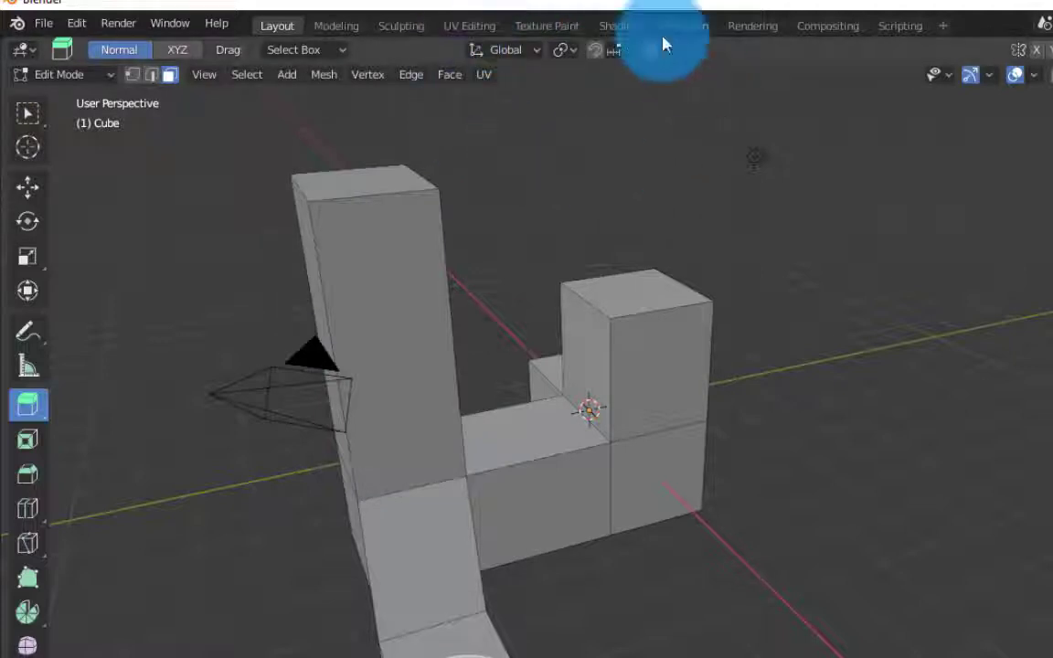
- Extrude the lowest block's side face into a long arm, add an angled section at its end, and extrude that section's side face outward
{"action": "middle_click_drag", "start_coordinate": [696, 493], "coordinate": [594, 462]}
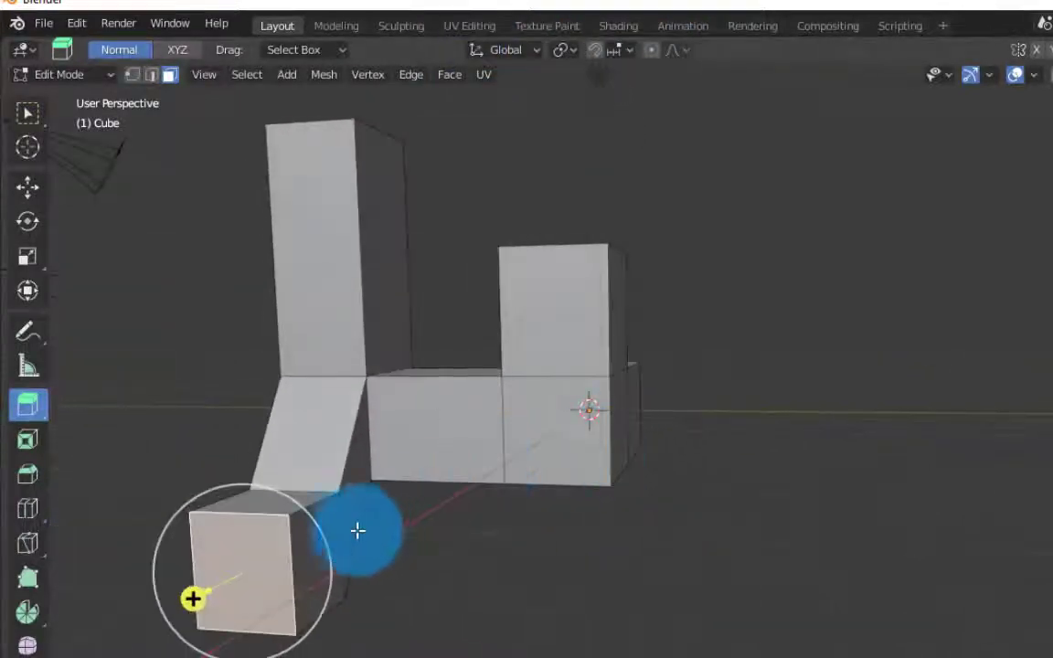
{"action": "left_click_drag", "start_coordinate": [366, 564], "coordinate": [886, 593]}
{"action": "middle_click_drag", "start_coordinate": [943, 456], "coordinate": [379, 571]}
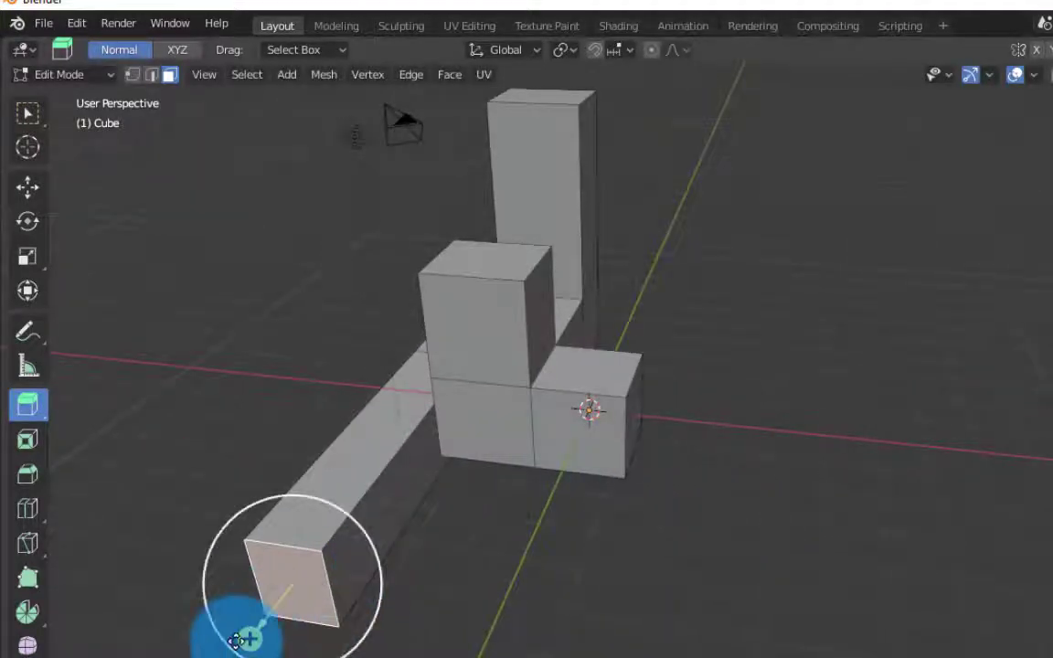
{"action": "left_click_drag", "start_coordinate": [245, 637], "coordinate": [224, 656]}
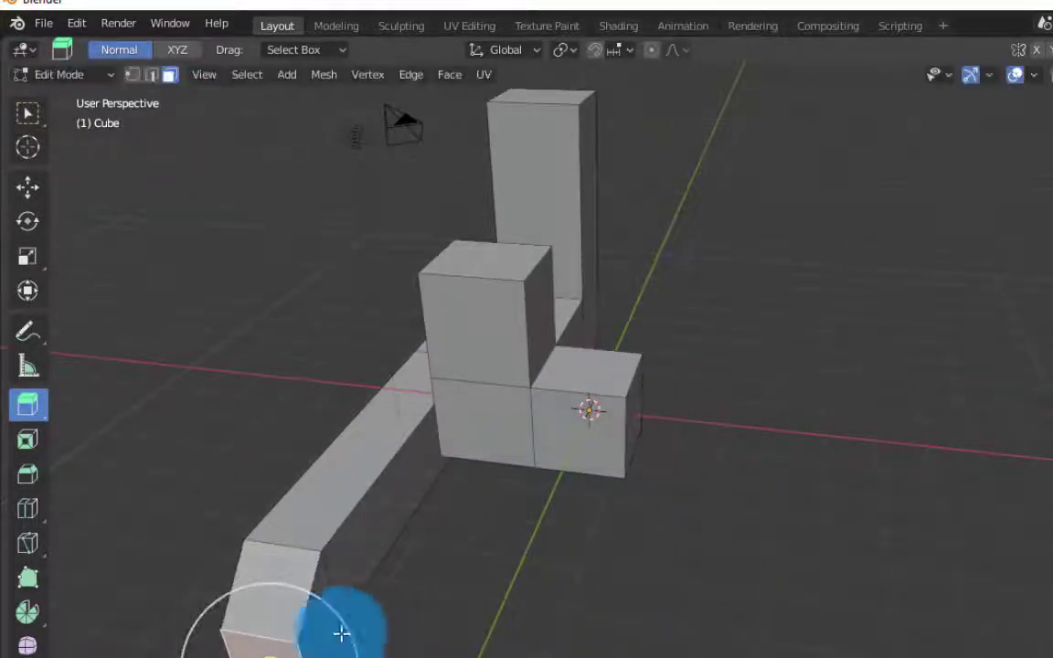
{"action": "left_click", "coordinate": [309, 621]}
{"action": "left_click_drag", "start_coordinate": [375, 654], "coordinate": [494, 650]}
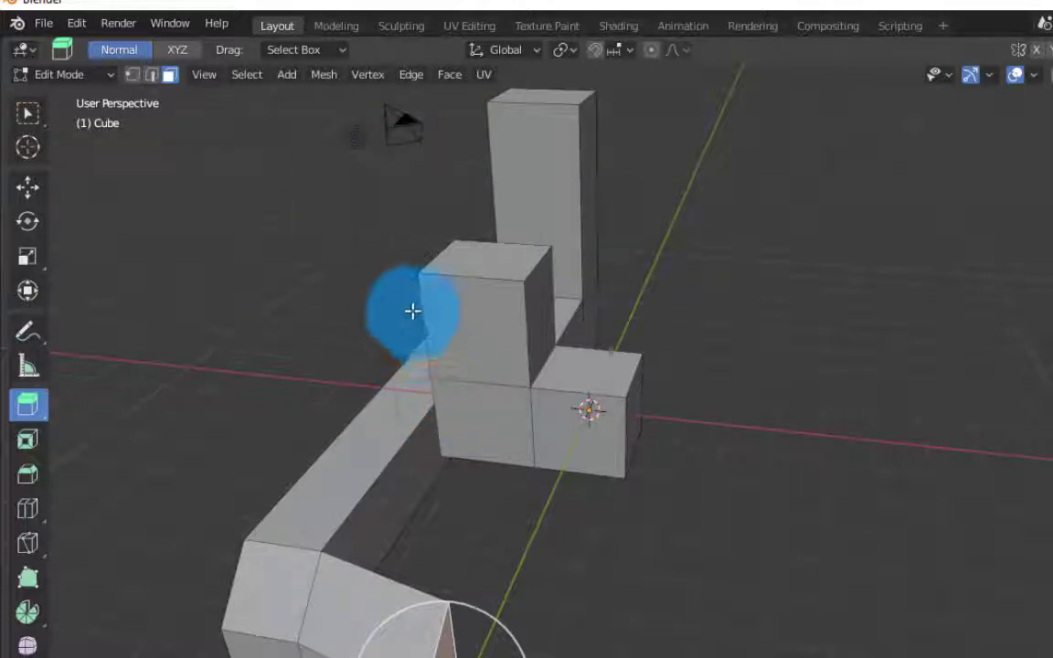
- Start saving the project on the Desktop, creating and opening a folder named "MISSION 2: Extruding Labrynth" for it
{"action": "left_click", "coordinate": [43, 23]}
{"action": "left_click", "coordinate": [86, 165]}
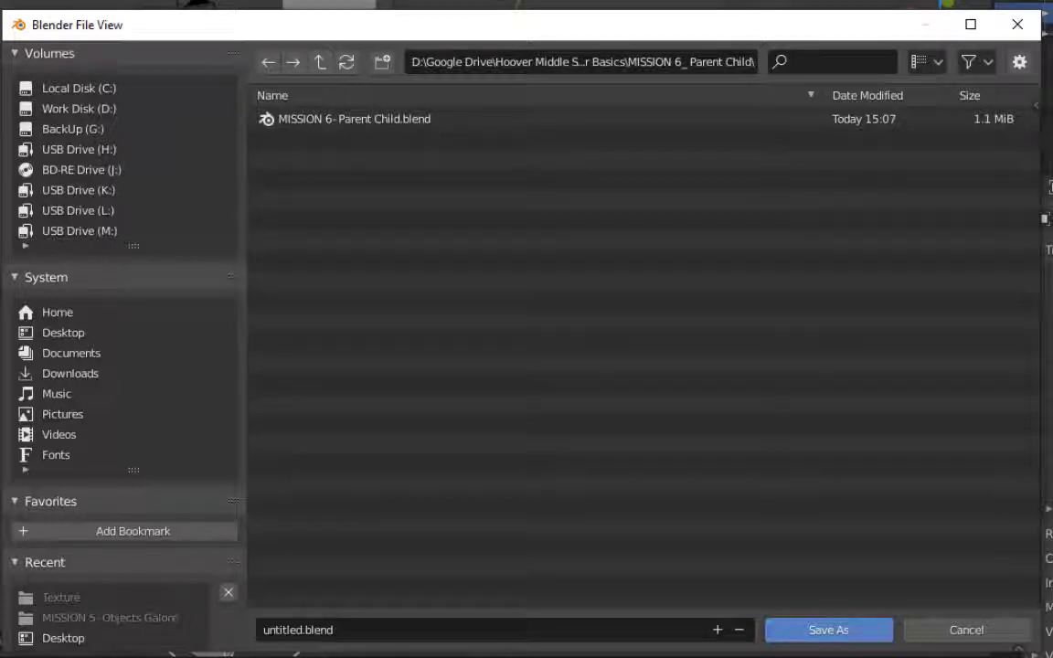
{"action": "left_click", "coordinate": [77, 336]}
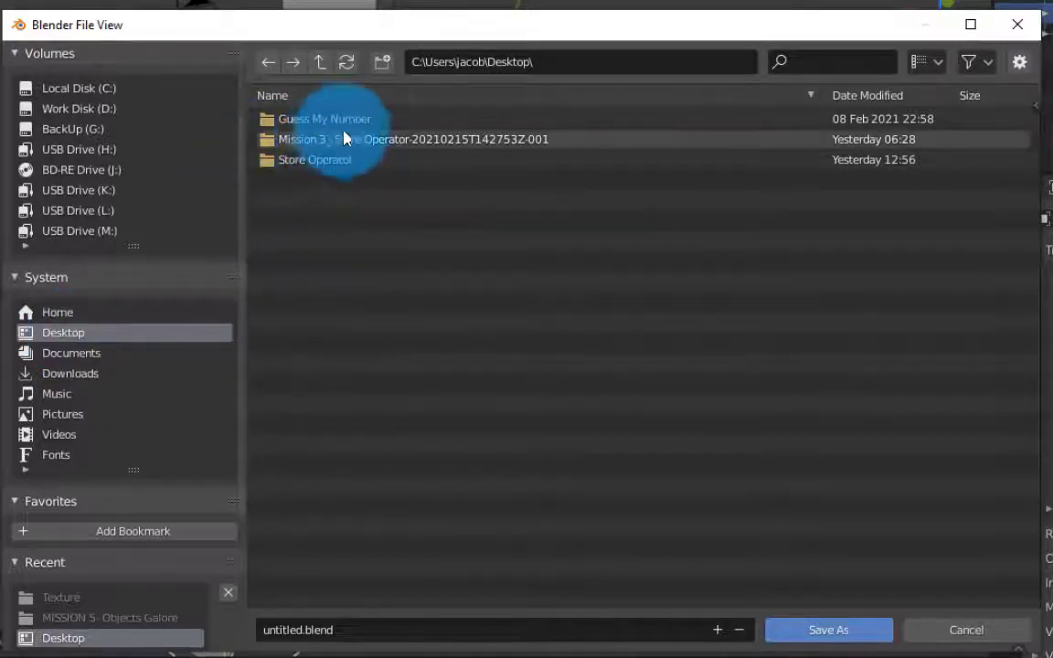
{"action": "left_click", "coordinate": [382, 66]}
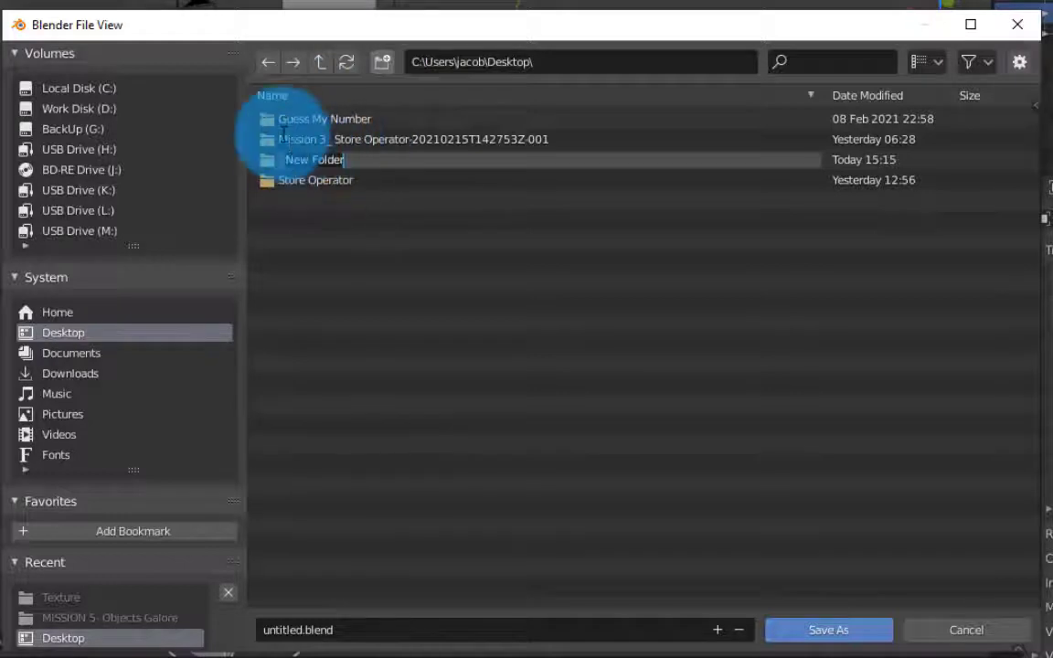
{"action": "type", "text": "Mi"}
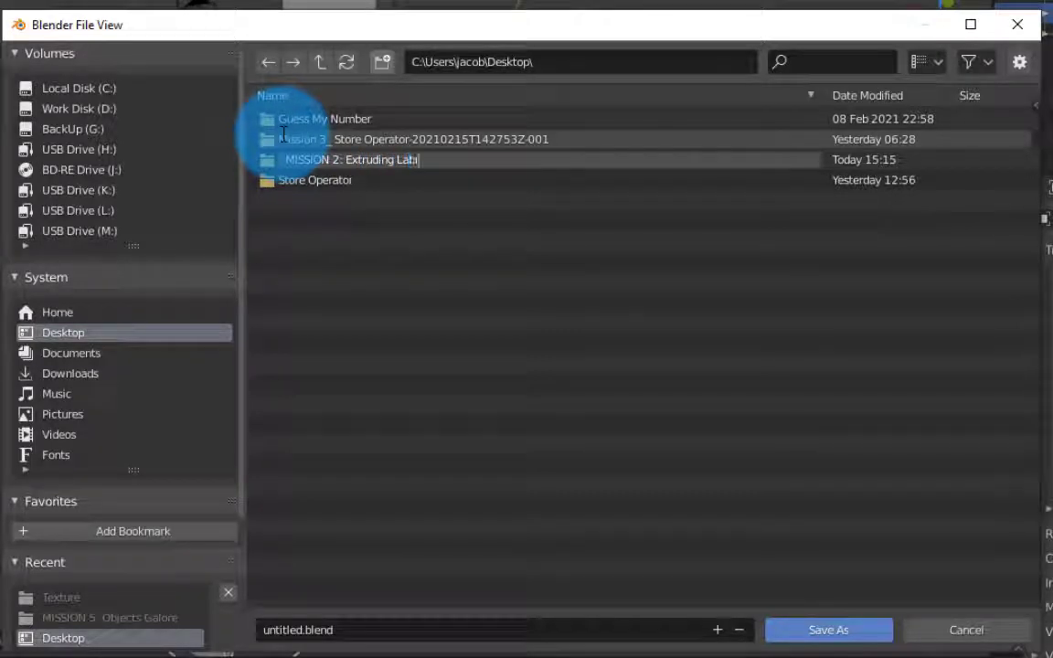
{"action": "type", "text": "rynth"}
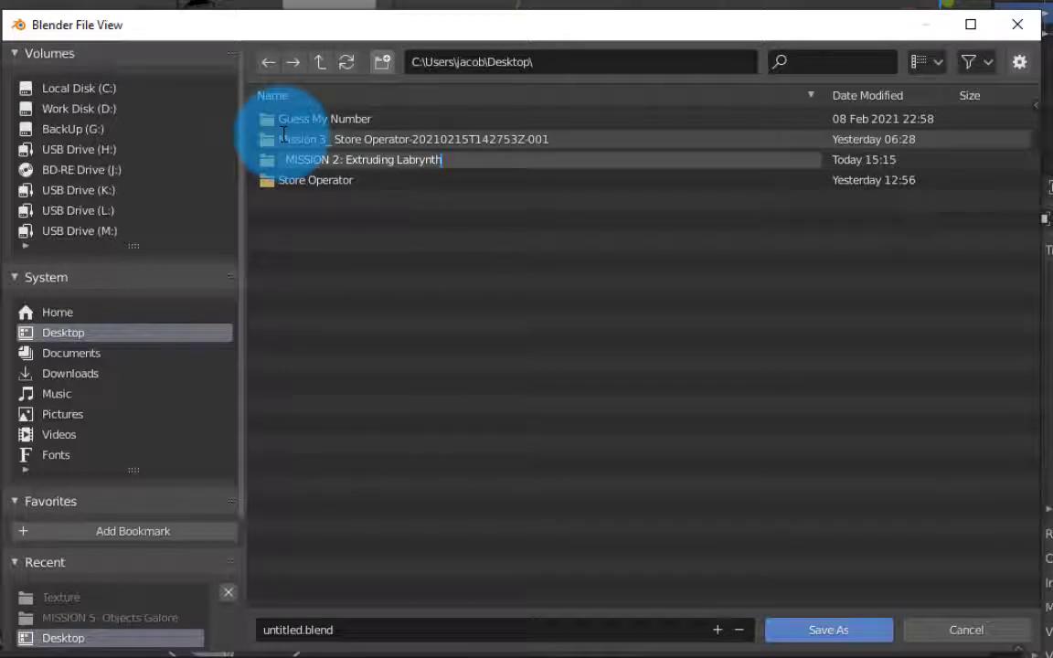
{"action": "key", "text": "Return"}
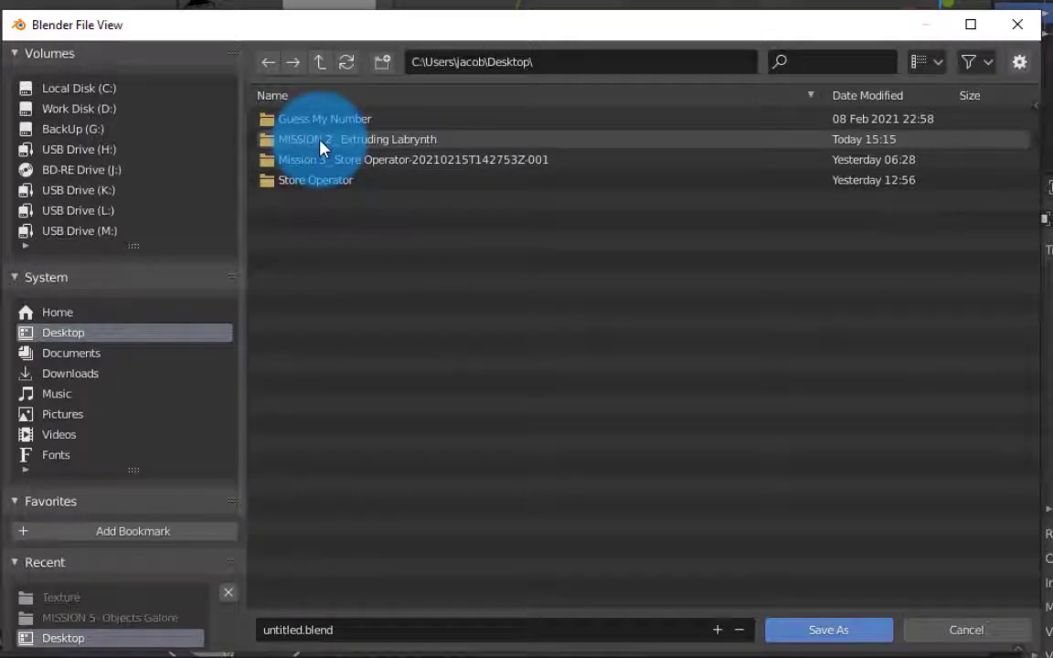
{"action": "double_click", "coordinate": [321, 148]}
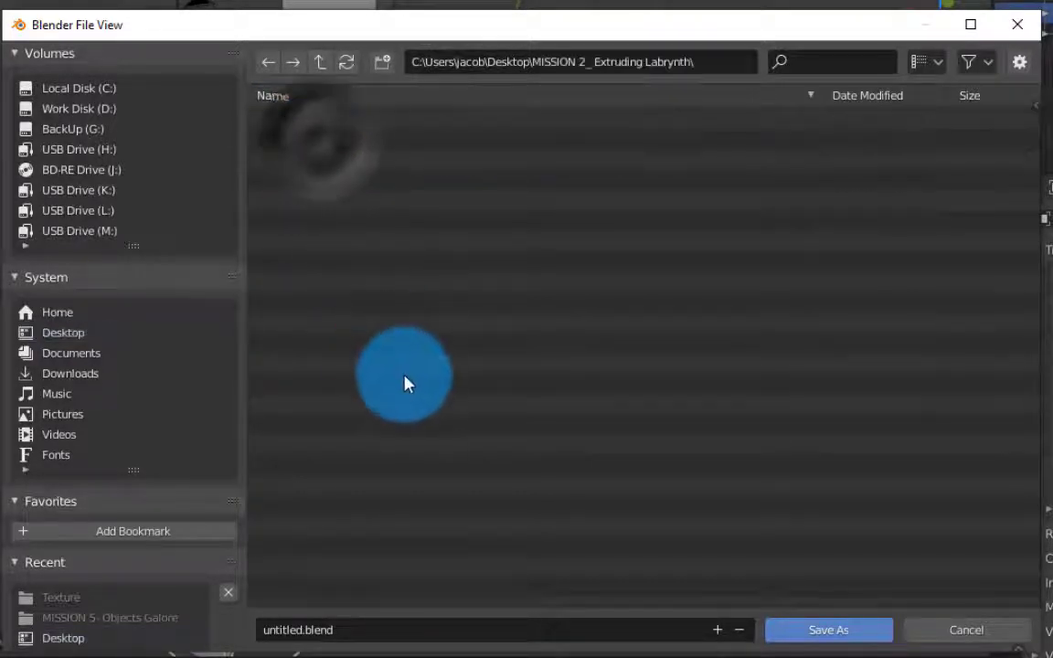
- Name the Blender file "MISSION 2- Extruding Labryinth"
{"action": "left_click", "coordinate": [466, 630]}
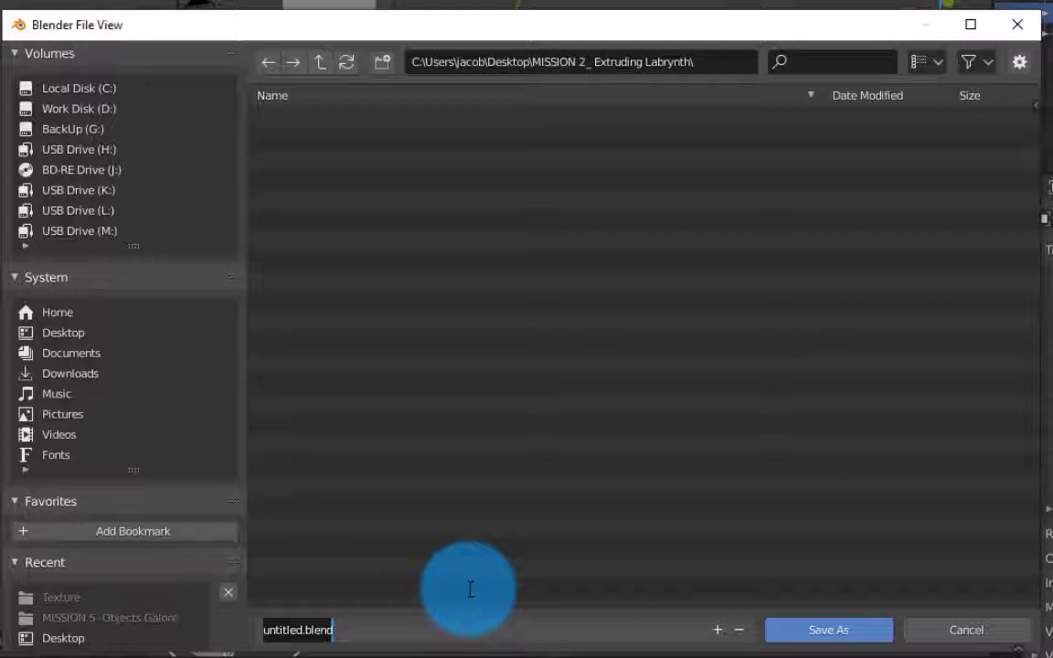
{"action": "type", "text": "MISSI"}
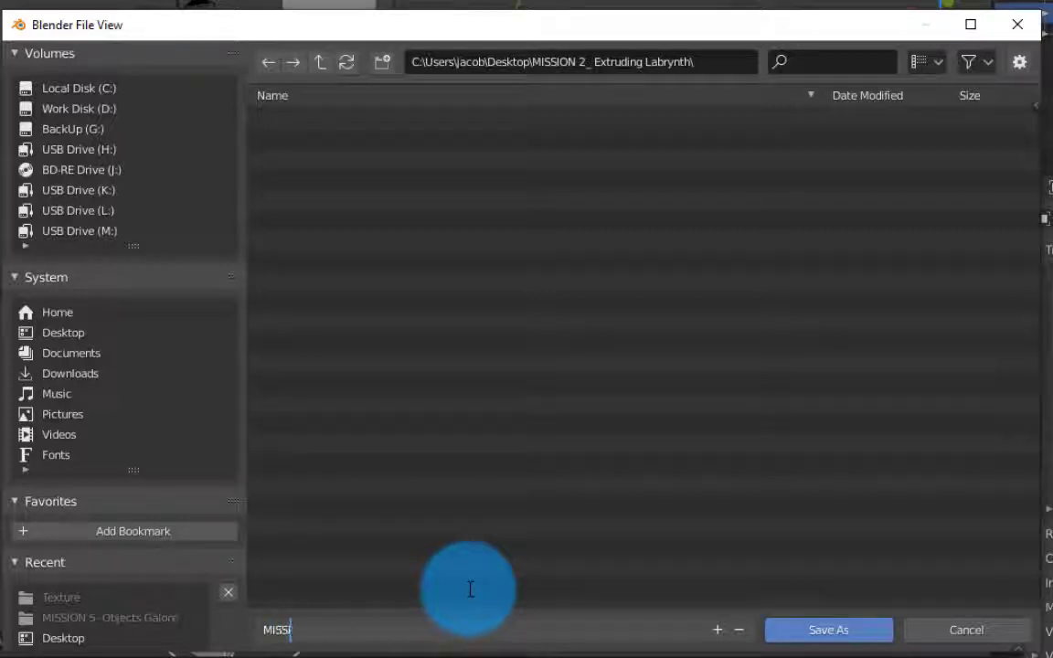
{"action": "type", "text": "ON 2- Extruding Labryinth"}
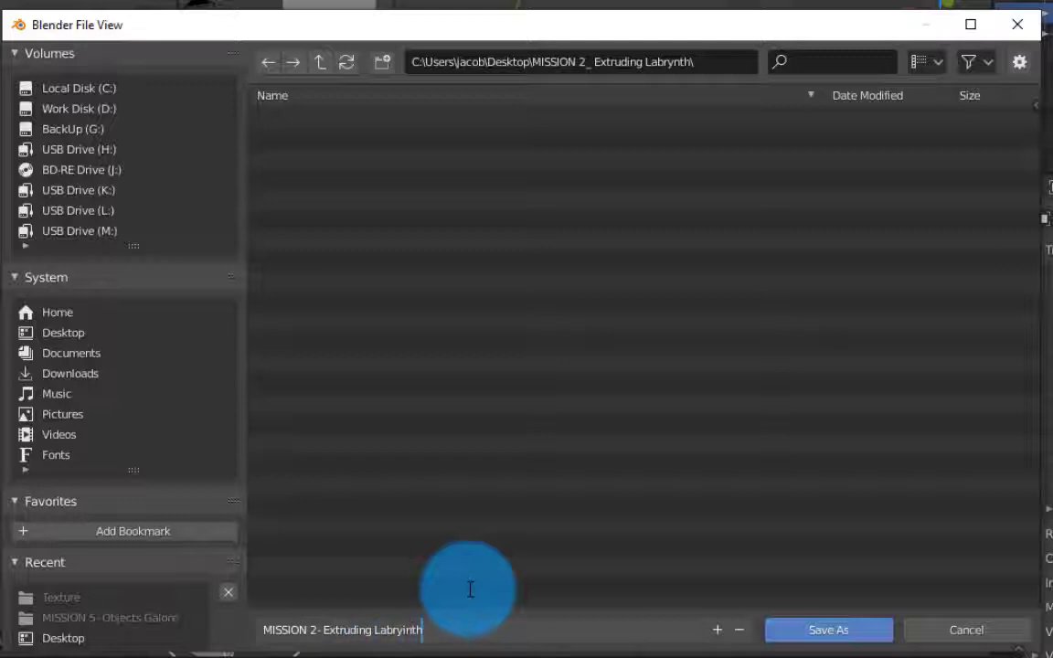
{"action": "key", "text": "Return"}
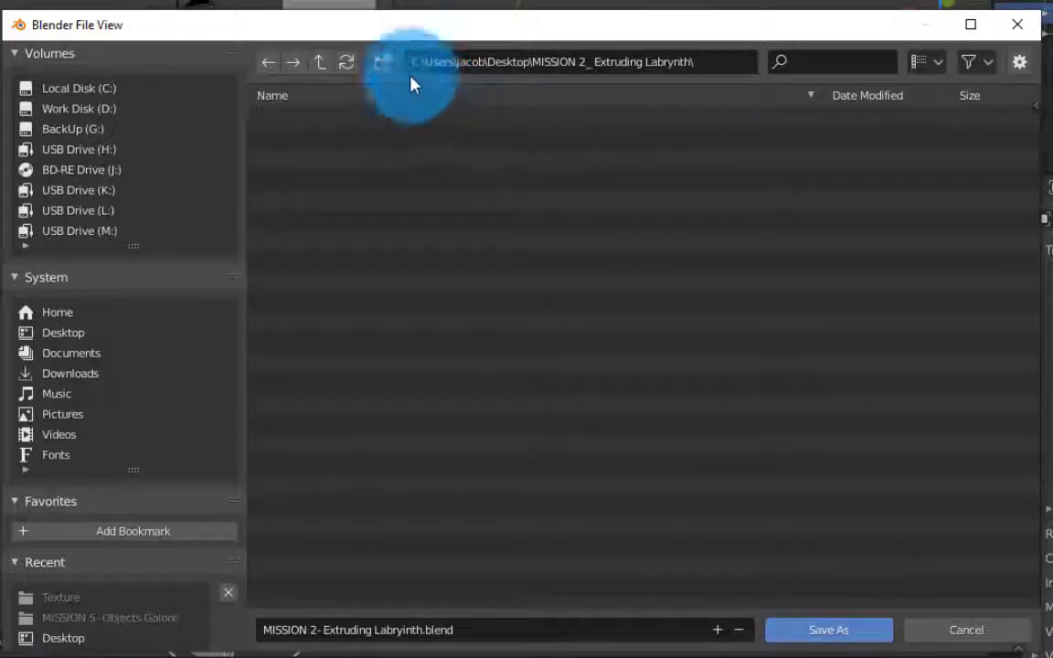
- Create a subfolder named "Textures" inside the mission folder and save the Blender file in the mission folder
{"action": "left_click", "coordinate": [384, 62]}
{"action": "type", "text": "TE"}
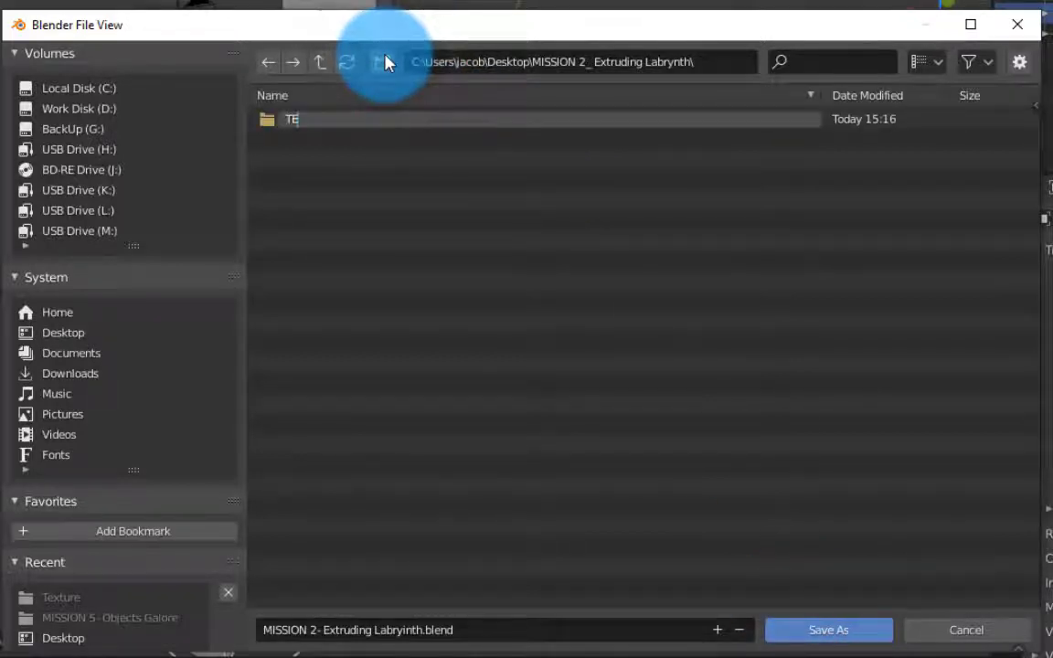
{"action": "type", "text": "xture"}
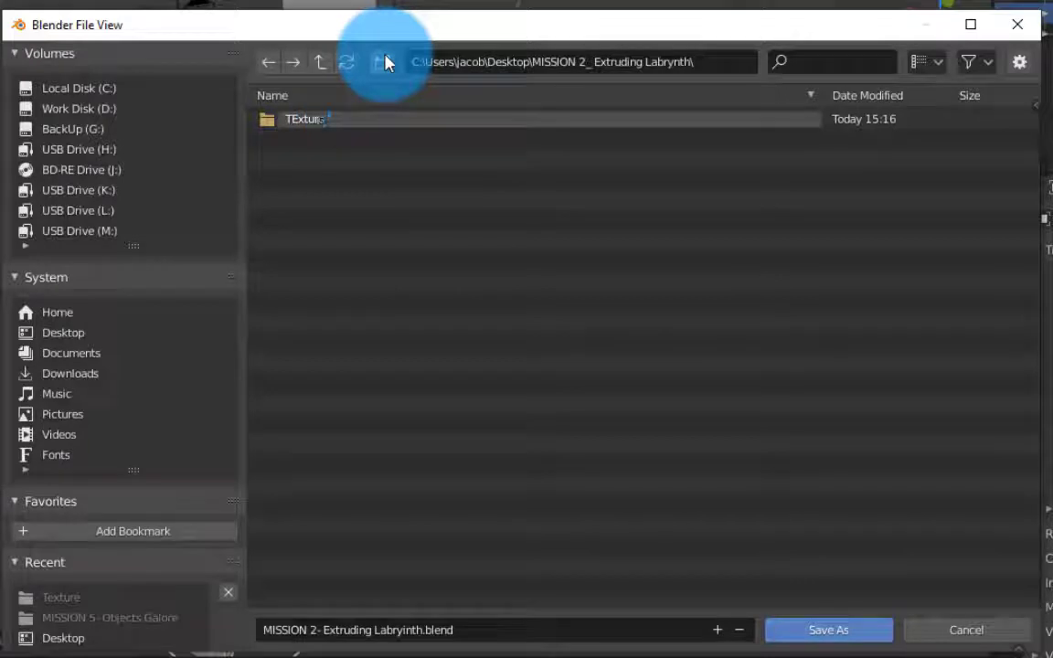
{"action": "key", "text": "BackSpace"}
{"action": "key", "text": "BackSpace"}
{"action": "key", "text": "BackSpace"}
{"action": "key", "text": "BackSpace"}
{"action": "key", "text": "BackSpace"}
{"action": "key", "text": "BackSpace"}
{"action": "type", "text": "exture"}
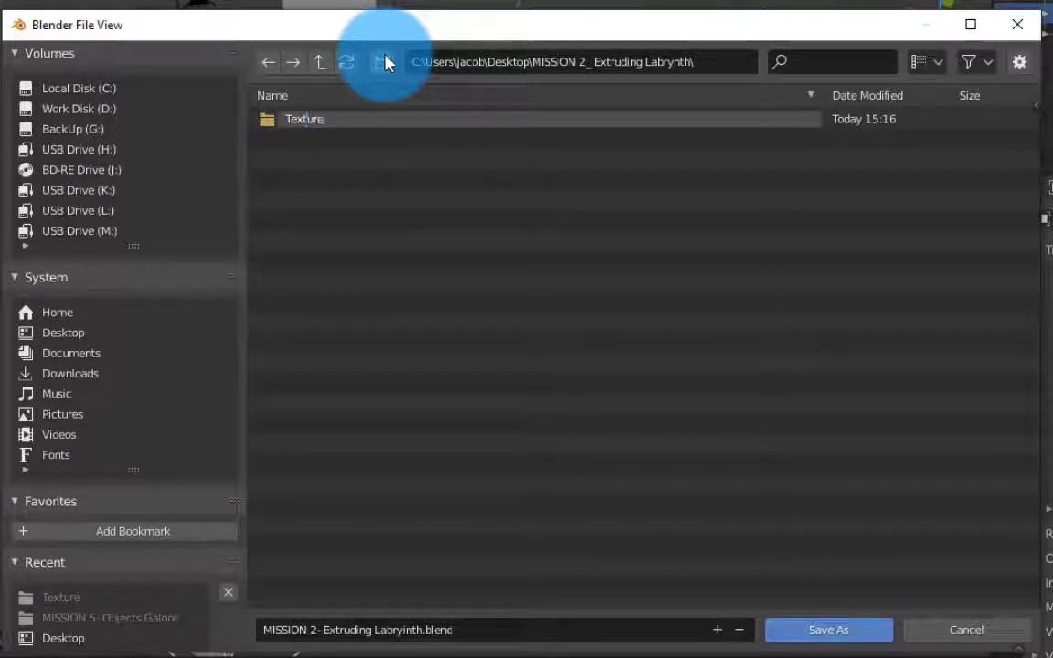
{"action": "type", "text": "s"}
{"action": "key", "text": "Return"}
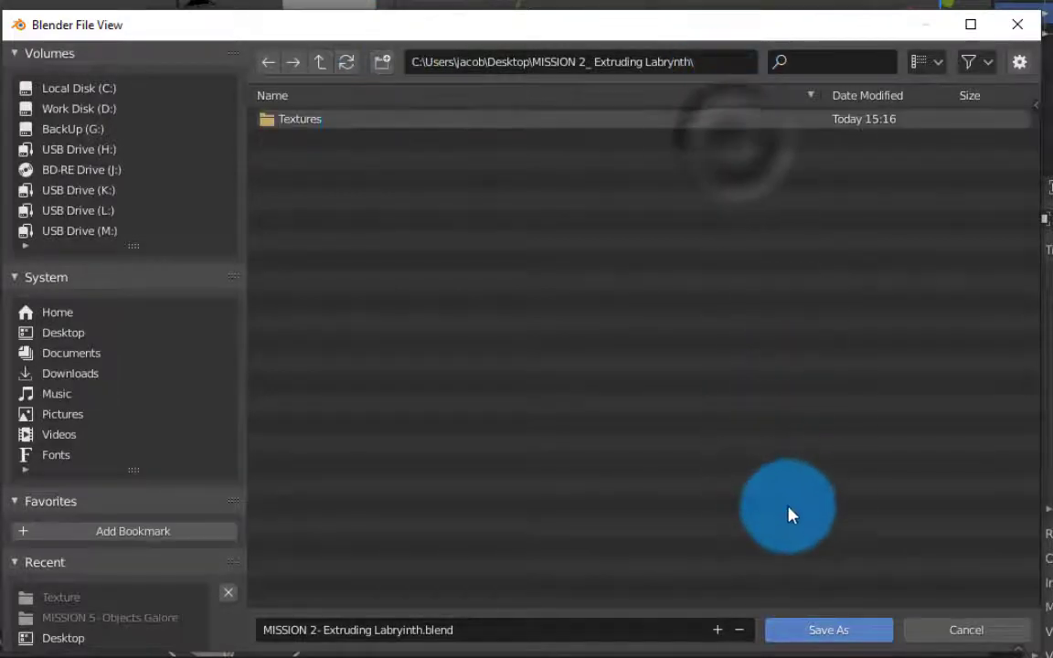
{"action": "left_click", "coordinate": [885, 632]}
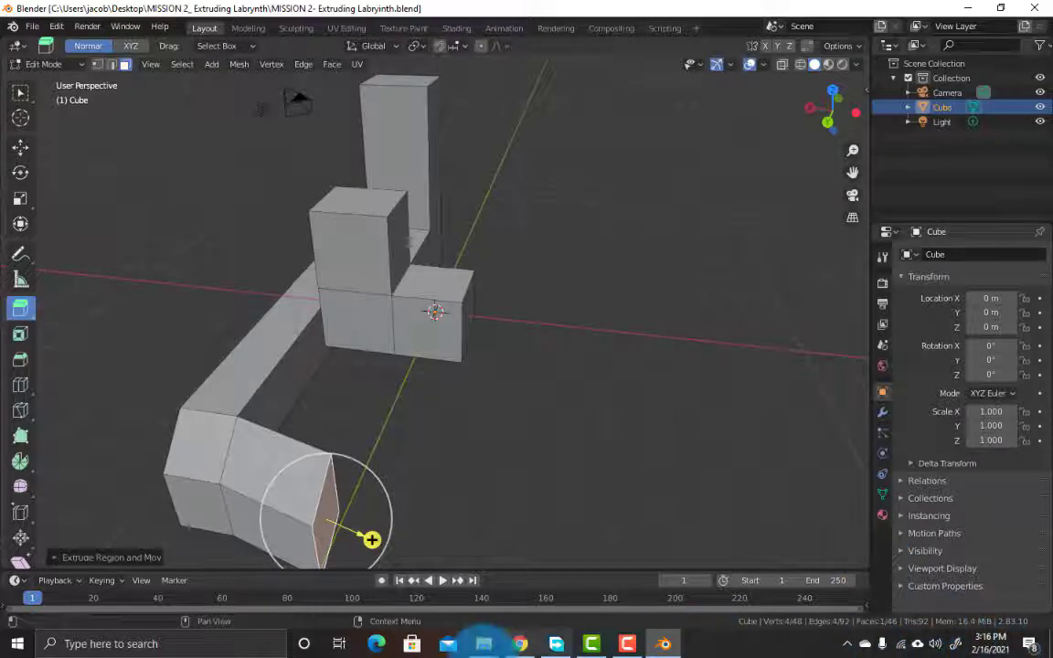
- Switch to Chrome and run a Google image search for "Labyrinth Texture" in a new tab
{"action": "left_click", "coordinate": [519, 643]}
{"action": "left_click", "coordinate": [430, 395]}
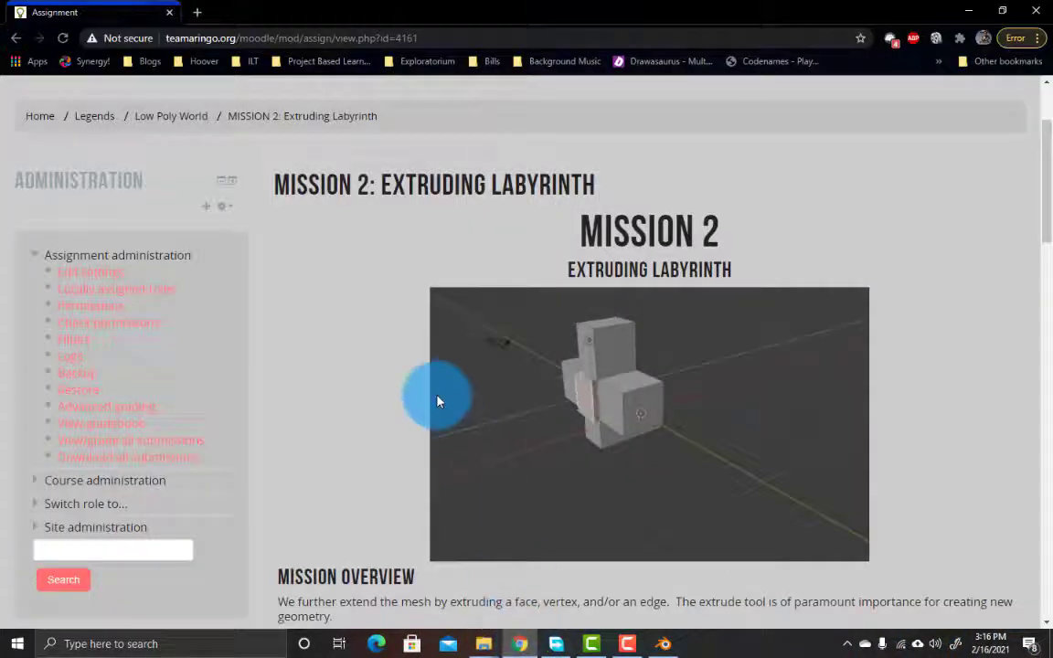
{"action": "left_click", "coordinate": [196, 12]}
{"action": "left_click", "coordinate": [202, 40]}
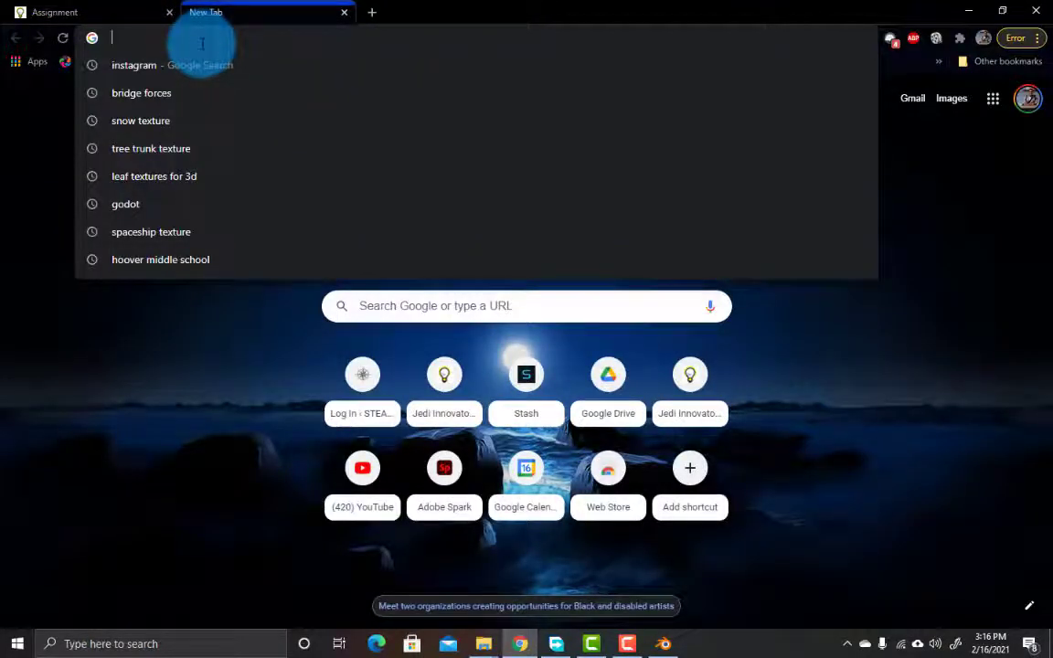
{"action": "type", "text": "Labr"}
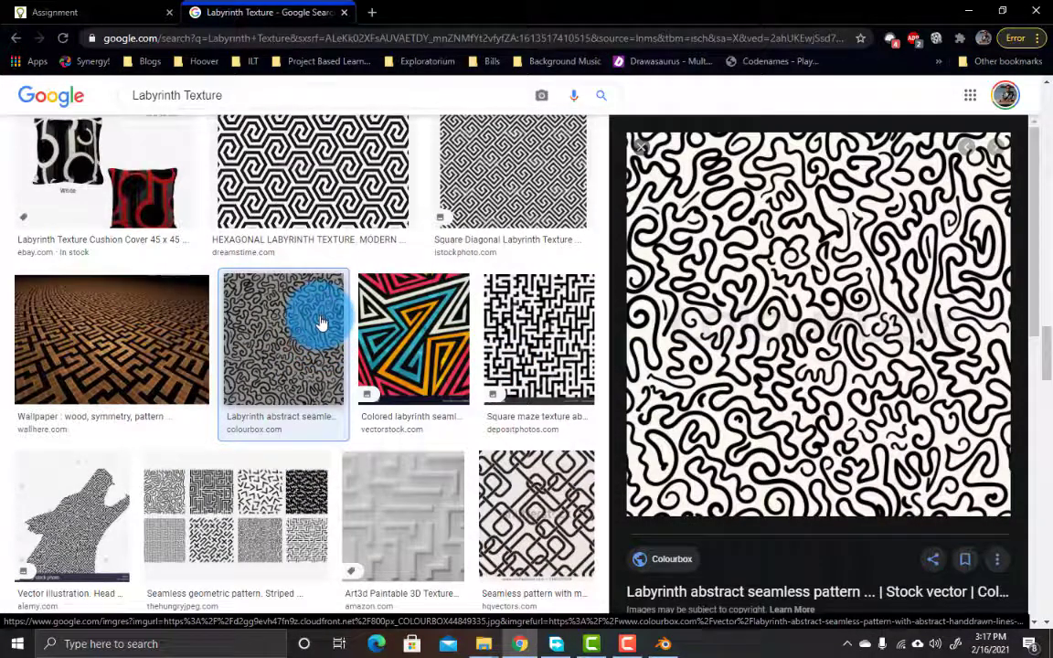
- Start saving the black-and-white Colourbox labyrinth image, choosing the mission folder's Textures subfolder on the Desktop as destination
{"action": "right_click", "coordinate": [823, 310]}
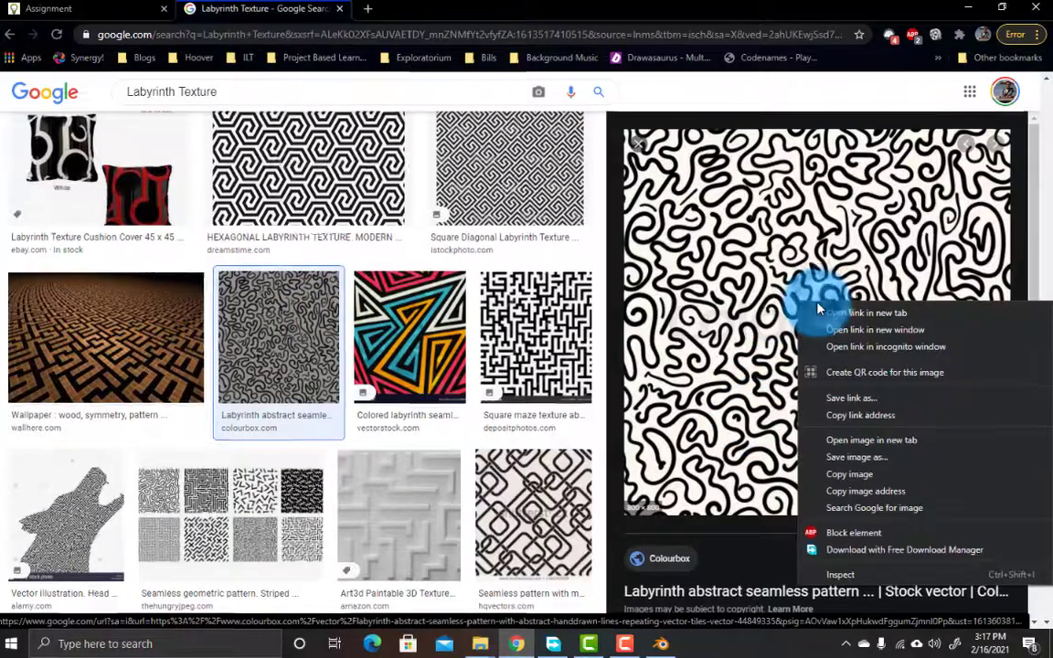
{"action": "left_click", "coordinate": [843, 454]}
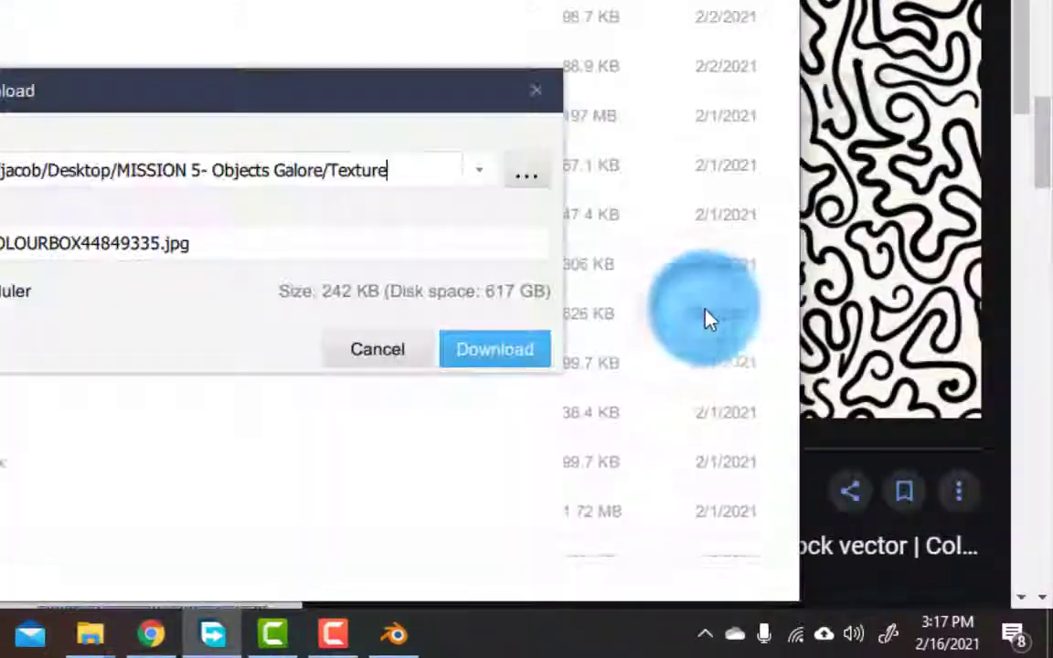
{"action": "left_click", "coordinate": [526, 187]}
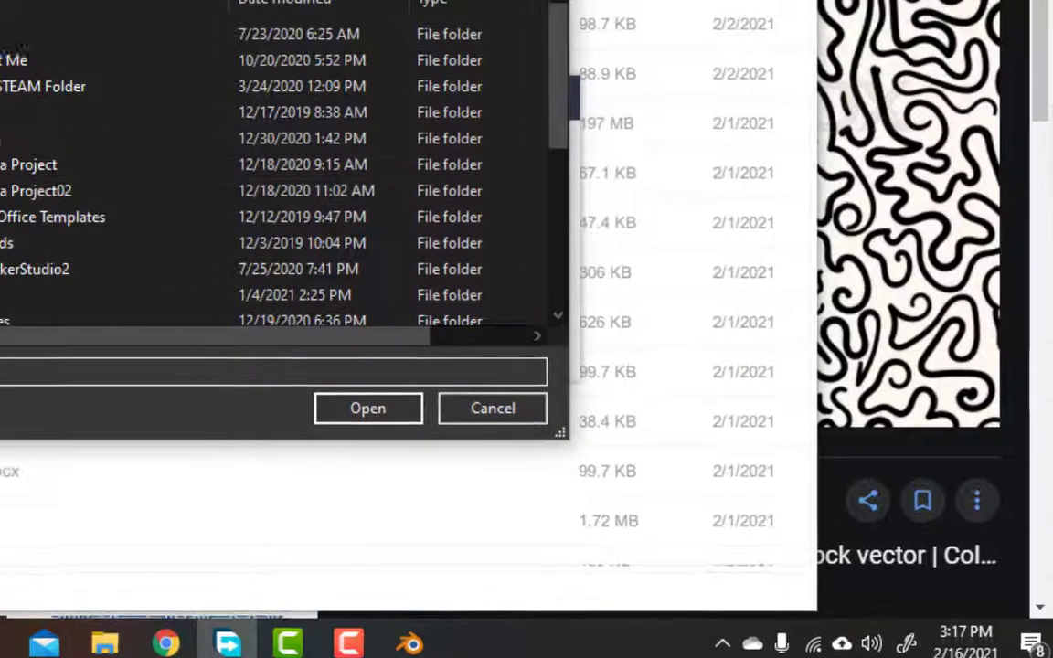
{"action": "left_click", "coordinate": [29, 235]}
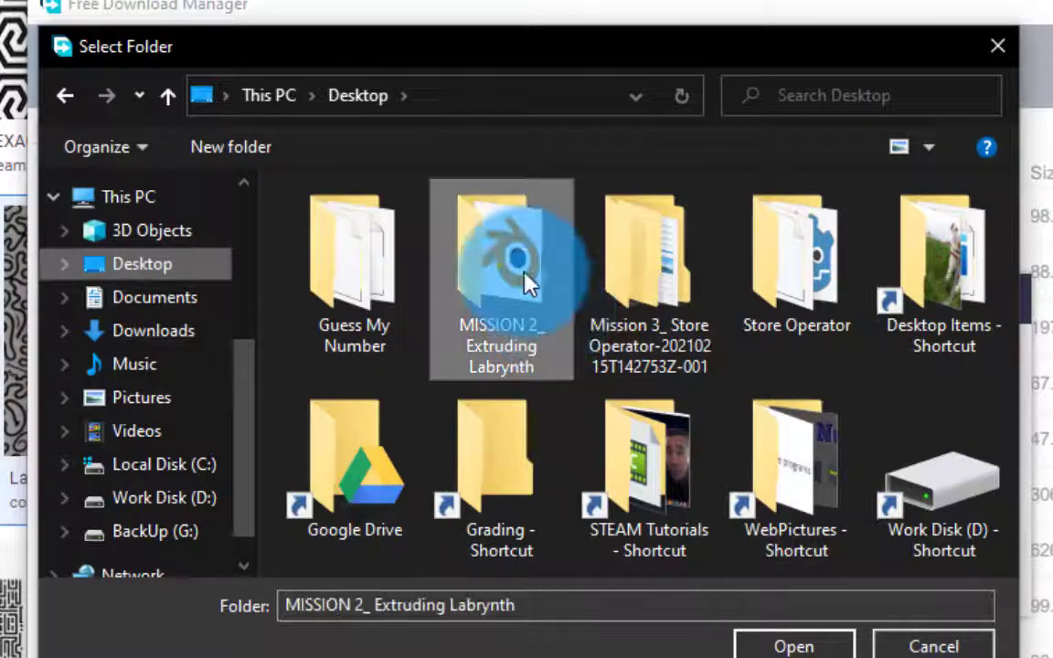
{"action": "double_click", "coordinate": [522, 282]}
{"action": "double_click", "coordinate": [361, 244]}
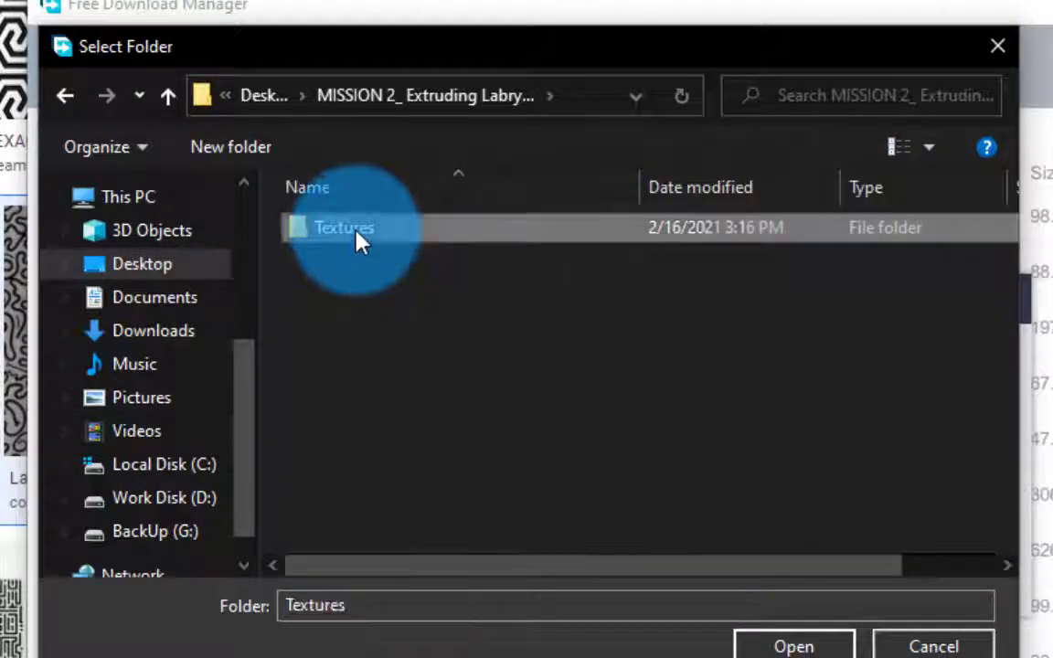
{"action": "left_click", "coordinate": [794, 646]}
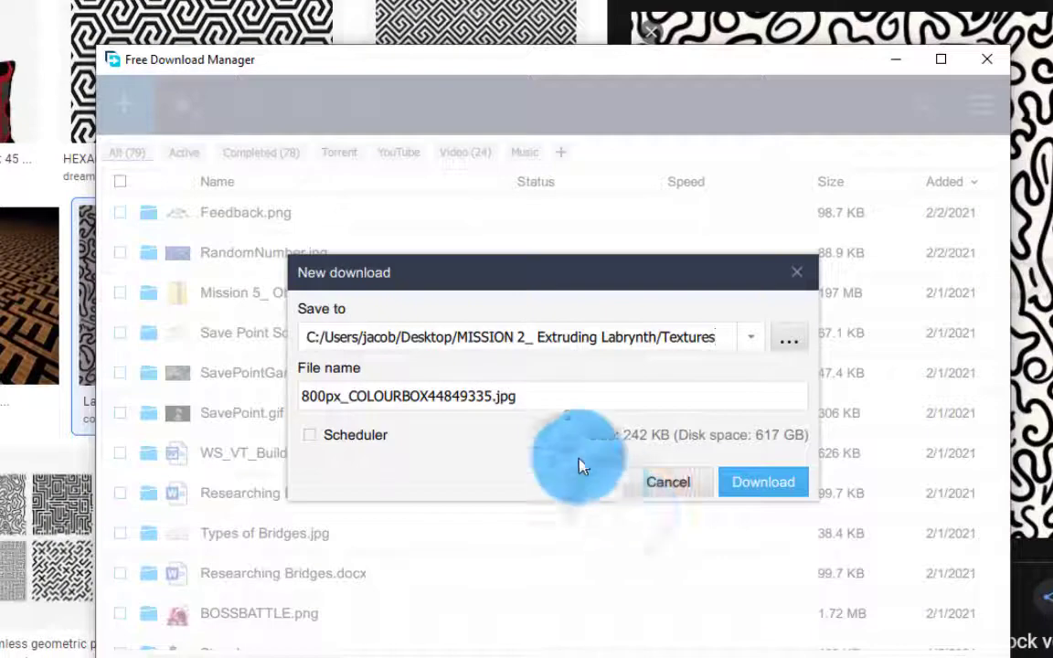
- Name the image LabryinthTexture.jpg and start its download
{"action": "double_click", "coordinate": [438, 405]}
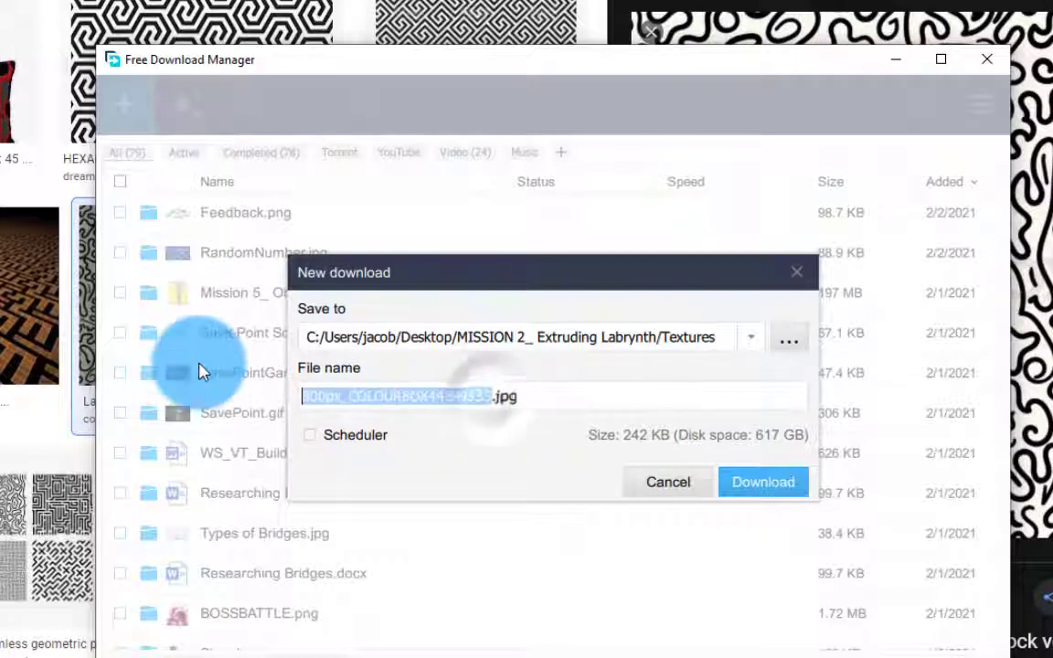
{"action": "type", "text": "LabryinthTexture"}
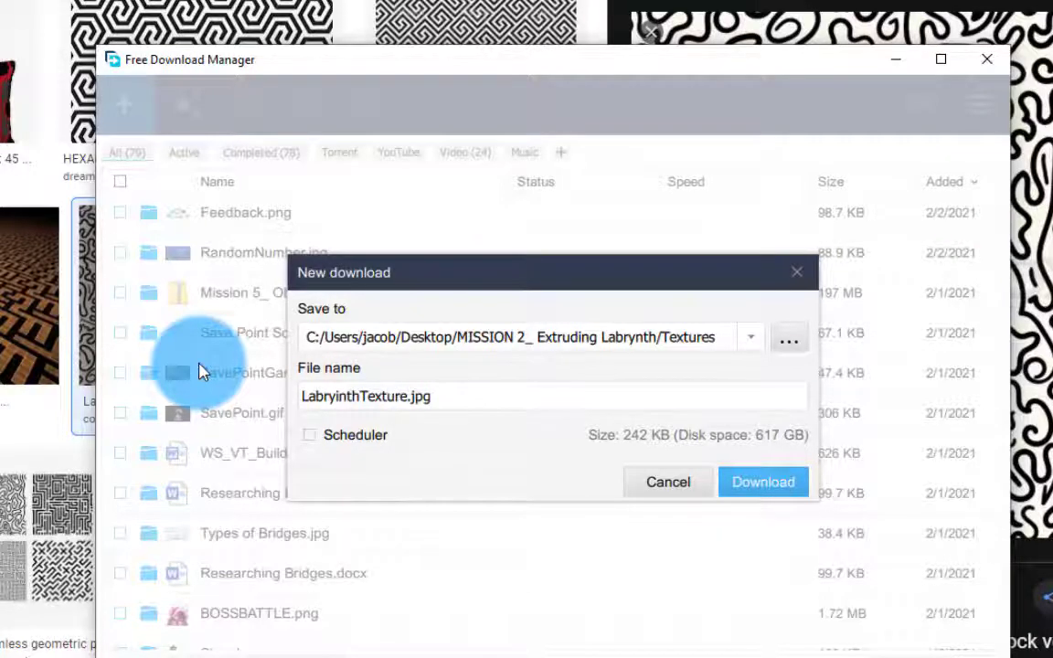
{"action": "key", "text": "Return"}
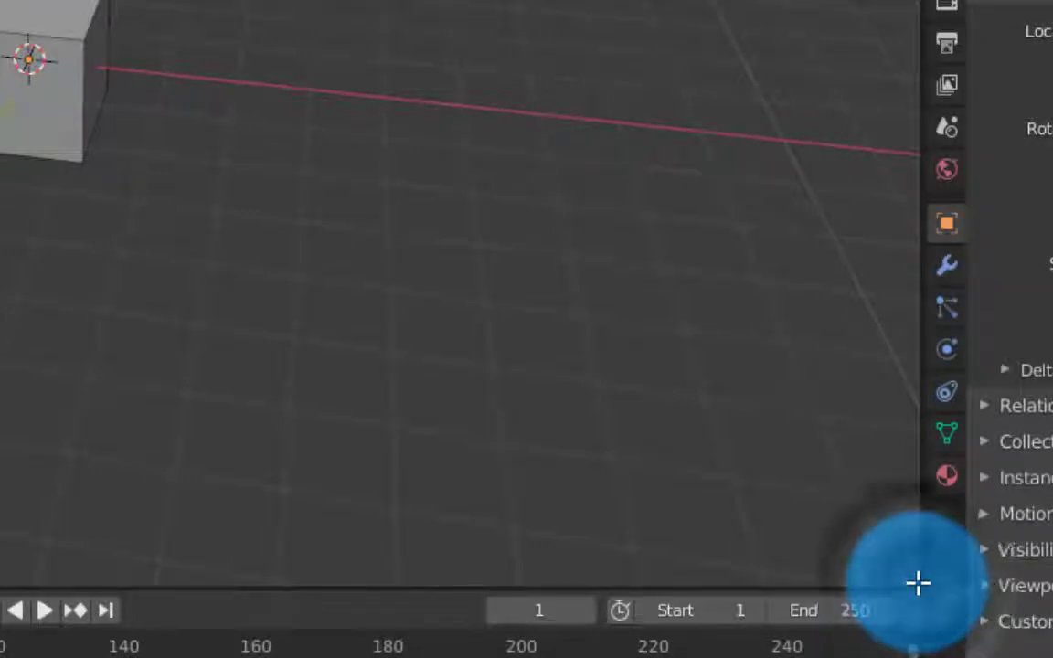
- In Blender, split the 3D viewport into two side-by-side areas and make the new area a Shader Editor
{"action": "left_click_drag", "start_coordinate": [918, 584], "coordinate": [80, 492]}
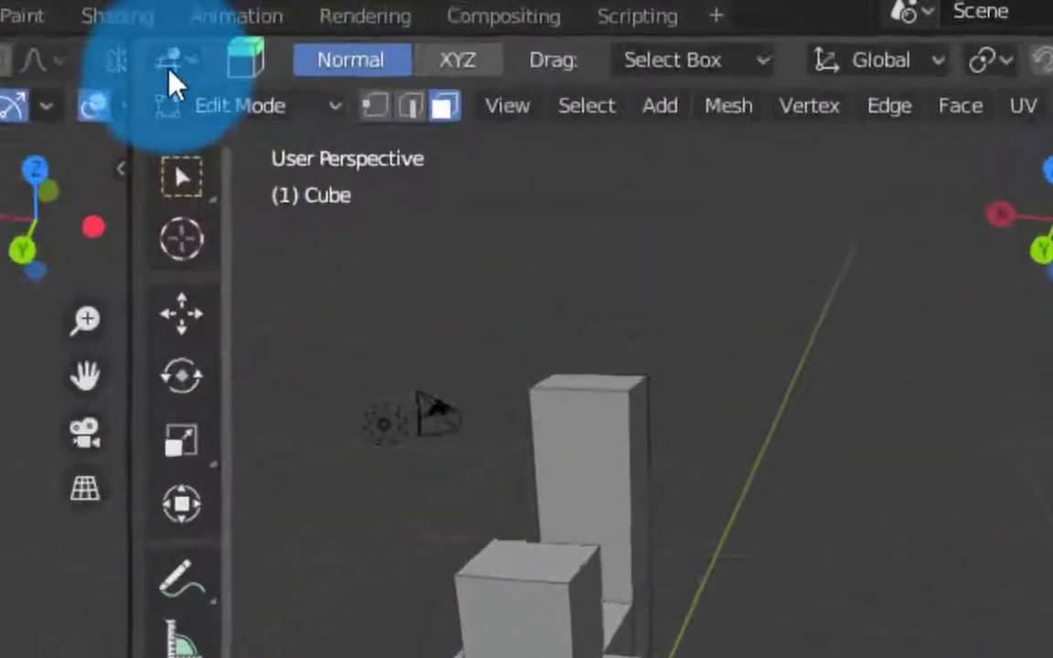
{"action": "left_click", "coordinate": [170, 72]}
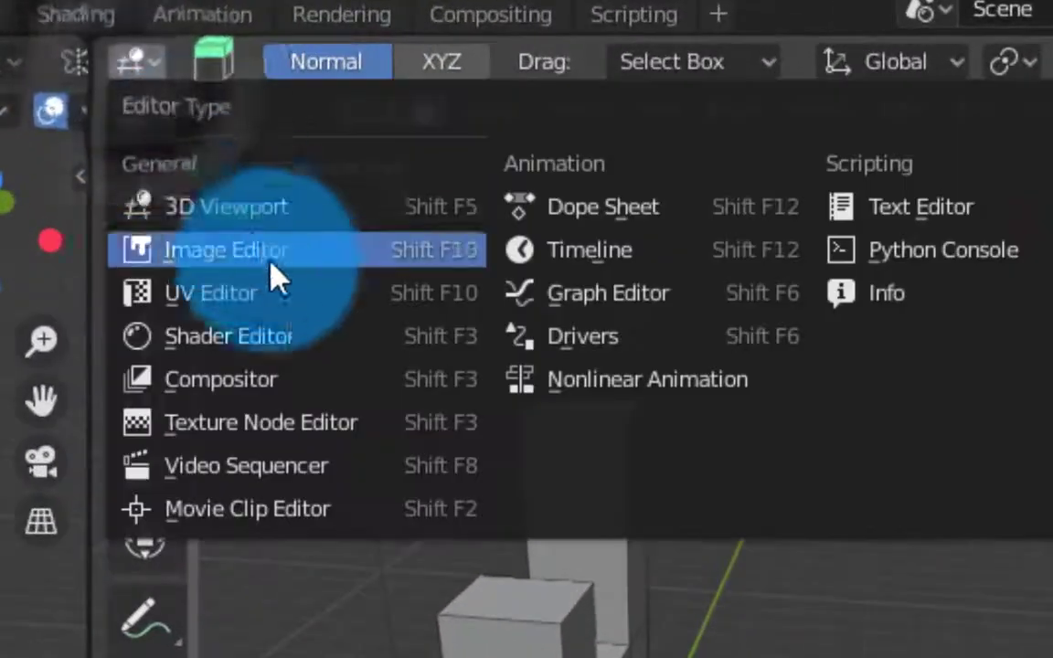
{"action": "left_click", "coordinate": [293, 340]}
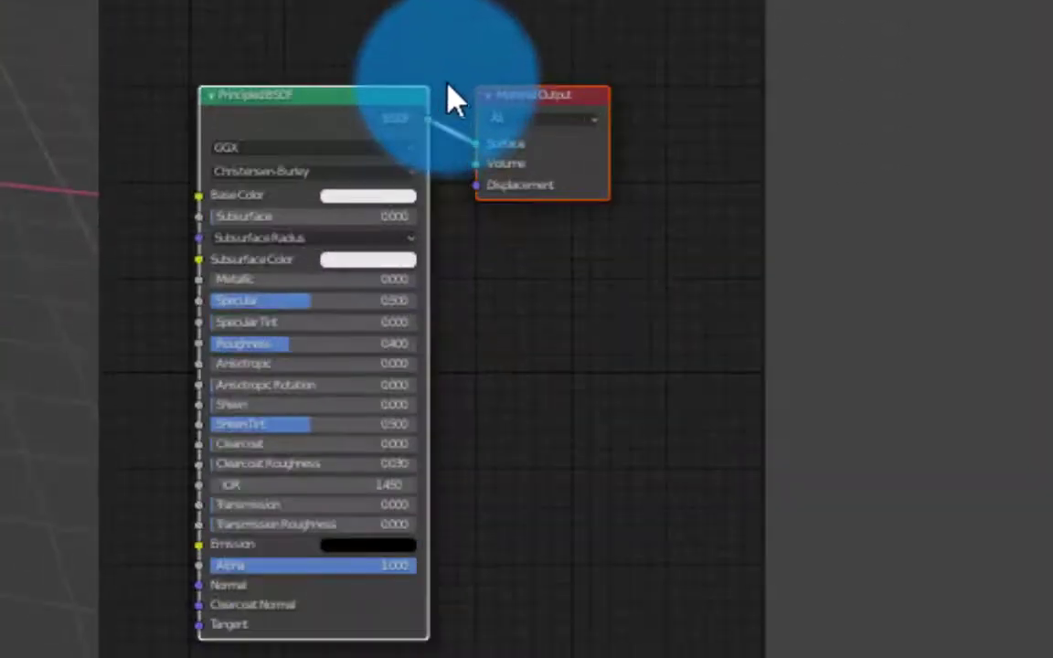
- Delete the Principled BSDF node from the cube's material, leaving the Material Output node
{"action": "left_click_drag", "start_coordinate": [97, 1], "coordinate": [0, 1]}
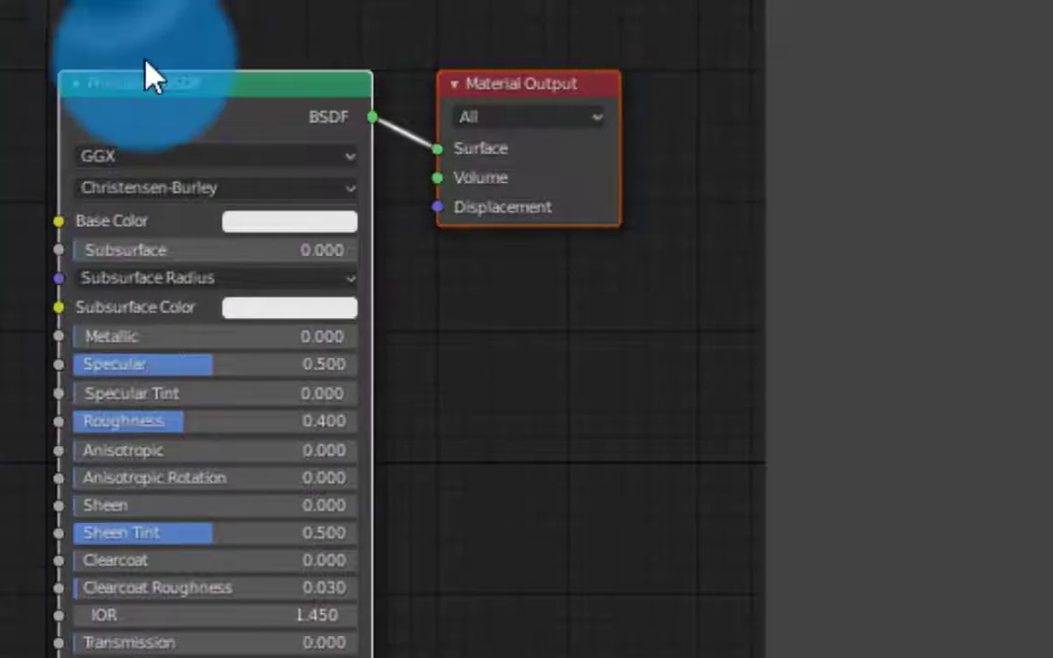
{"action": "left_click", "coordinate": [144, 58]}
{"action": "left_click", "coordinate": [129, 81]}
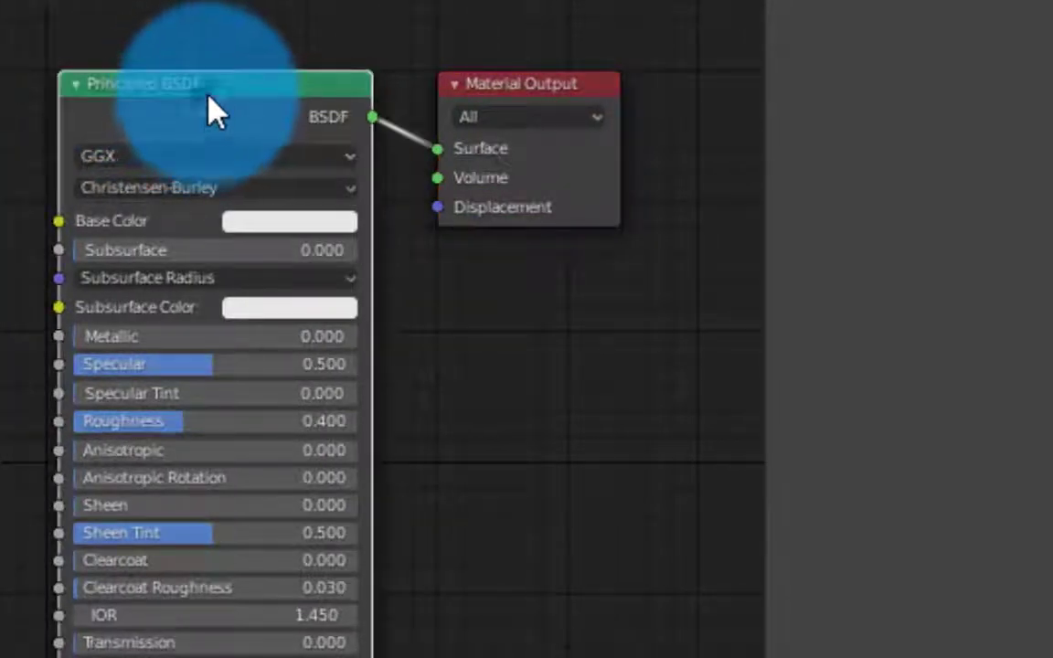
{"action": "key", "text": "x"}
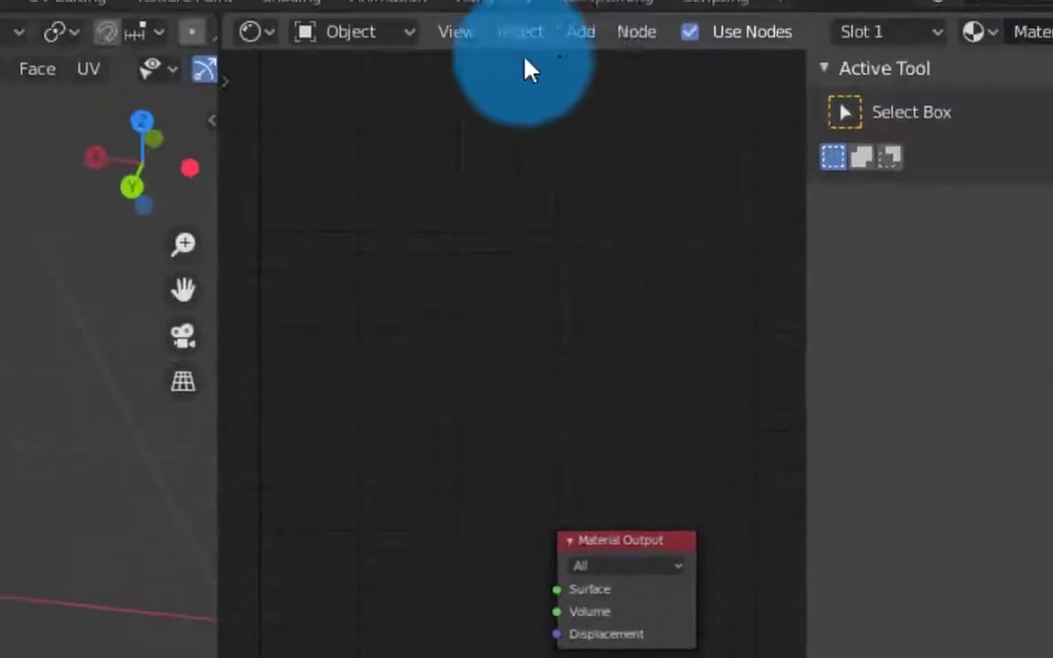
- Add an Image Texture node beside the Material Output and connect its Color output to the Surface input
{"action": "left_click", "coordinate": [582, 37]}
{"action": "mouse_move", "coordinate": [660, 215]}
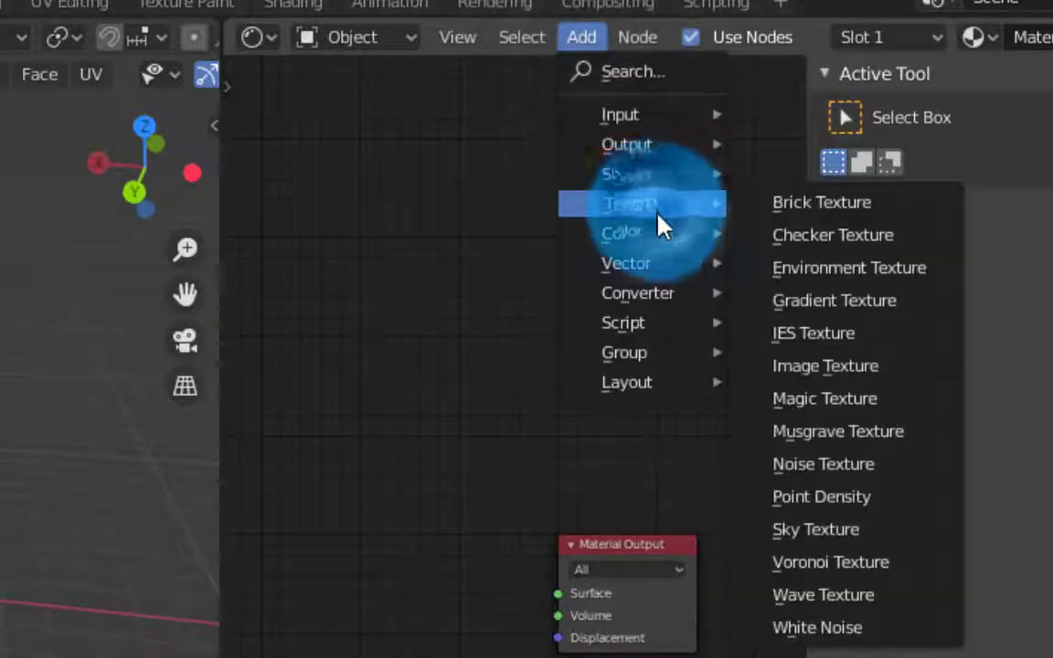
{"action": "left_click", "coordinate": [880, 381]}
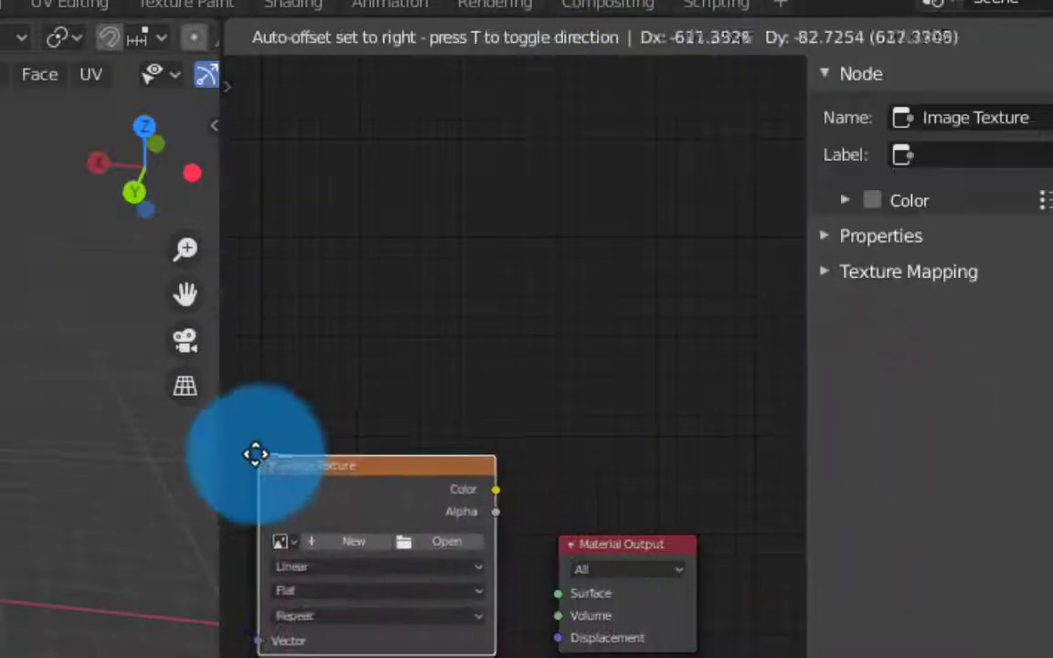
{"action": "left_click", "coordinate": [254, 453]}
{"action": "left_click_drag", "start_coordinate": [491, 491], "coordinate": [559, 594]}
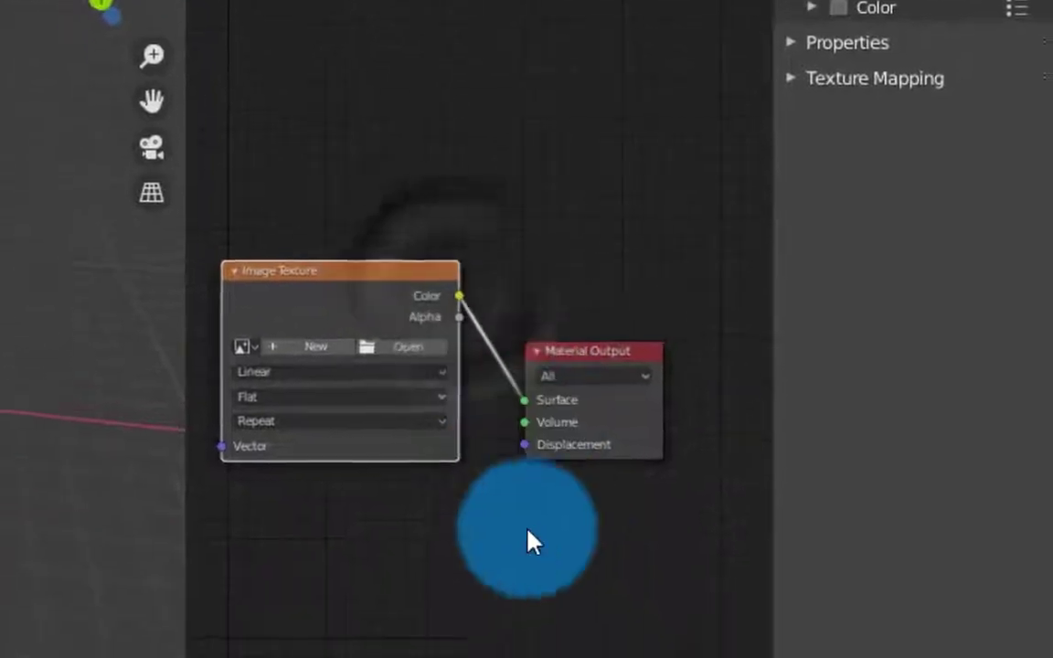
- Load LabryinthTexture.jpg from the mission's Textures folder into the Image Texture node
{"action": "left_click", "coordinate": [388, 331]}
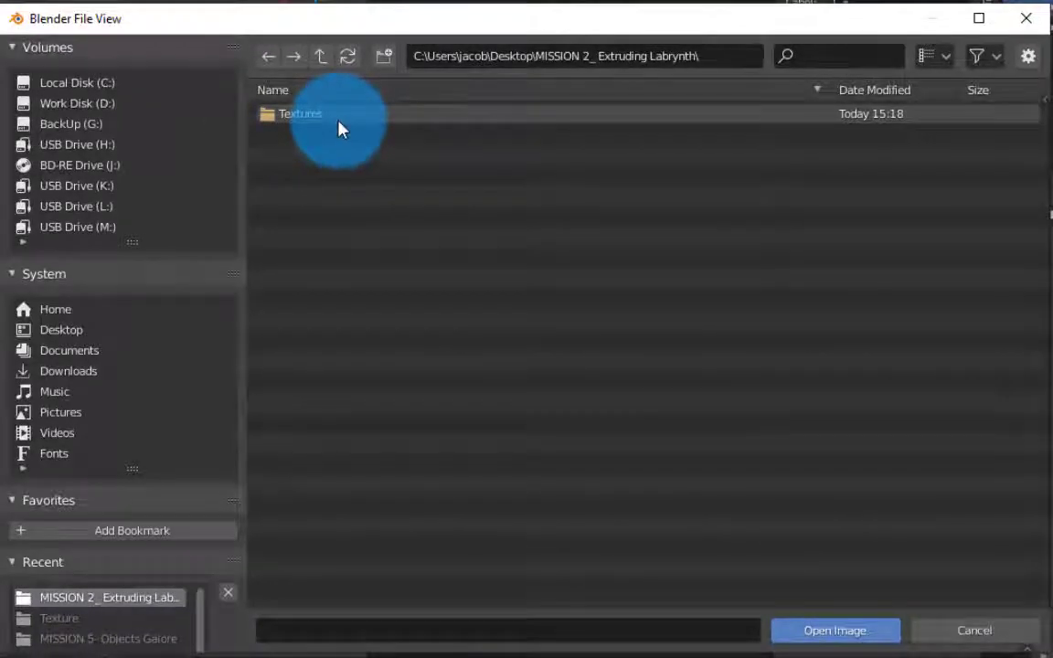
{"action": "double_click", "coordinate": [334, 114]}
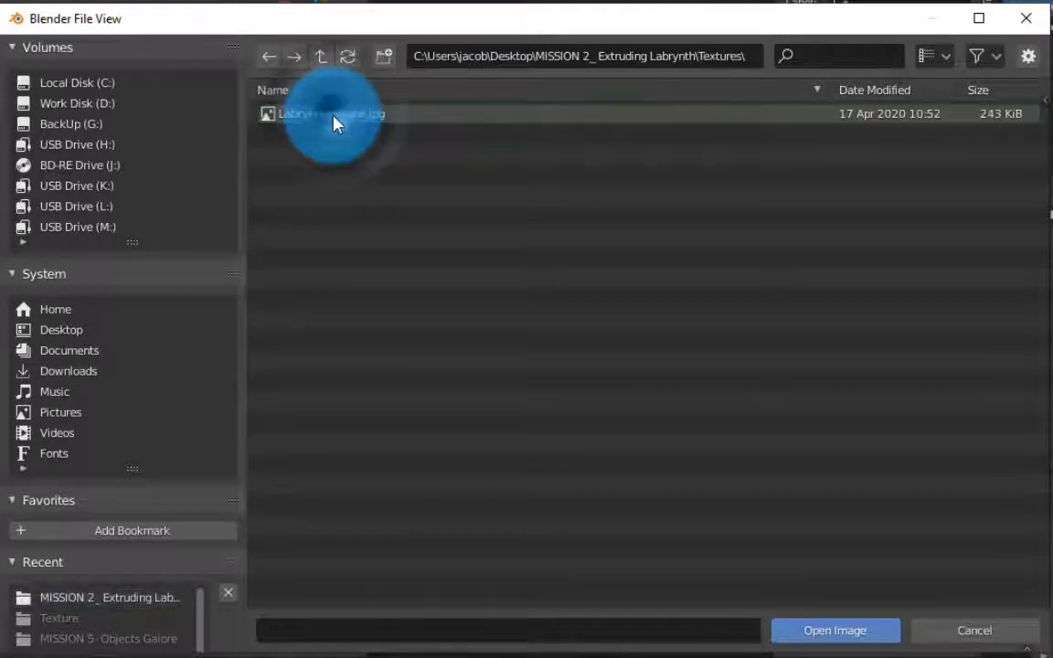
{"action": "double_click", "coordinate": [334, 114]}
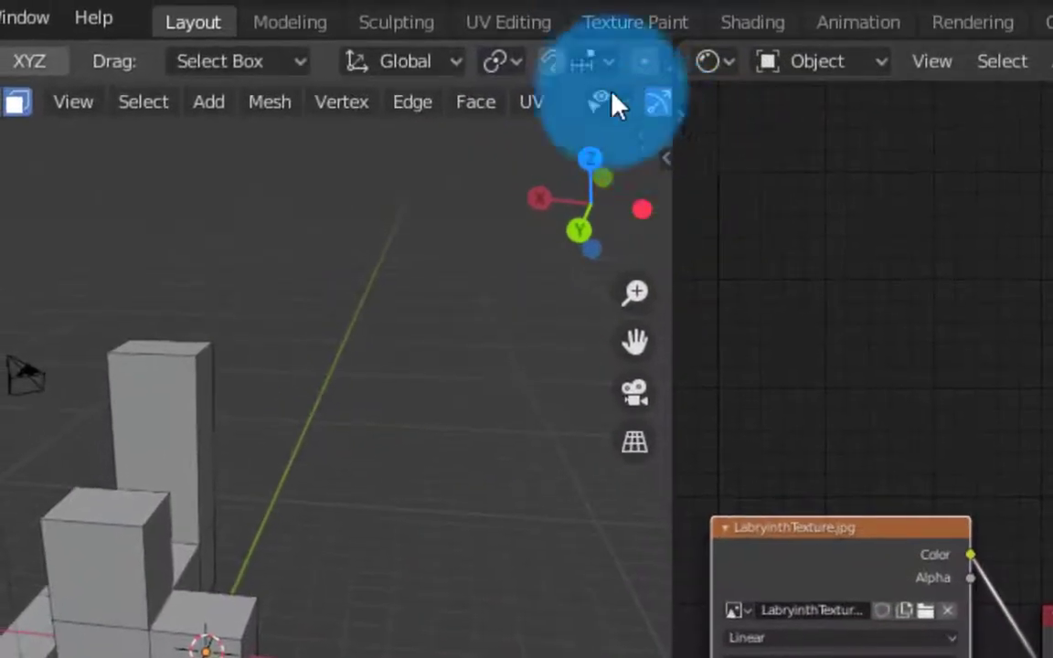
- Display the 3D viewport in Material Preview shading and inspect the texture on the labyrinth from the side
{"action": "scroll", "coordinate": [508, 77], "scroll_direction": "right", "scroll_amount": 5}
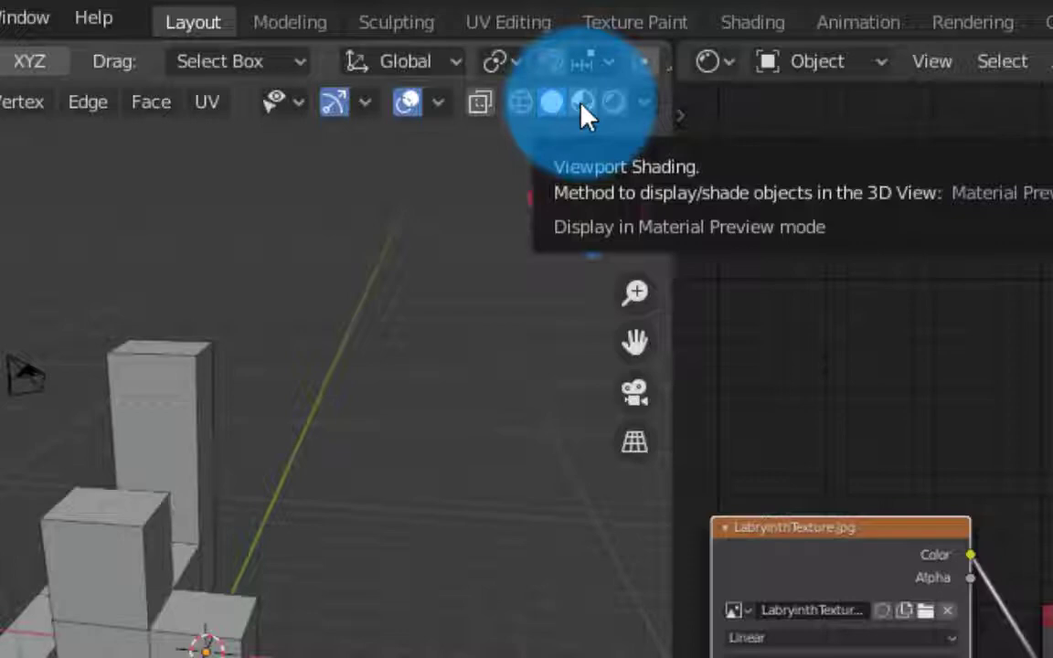
{"action": "left_click", "coordinate": [585, 115]}
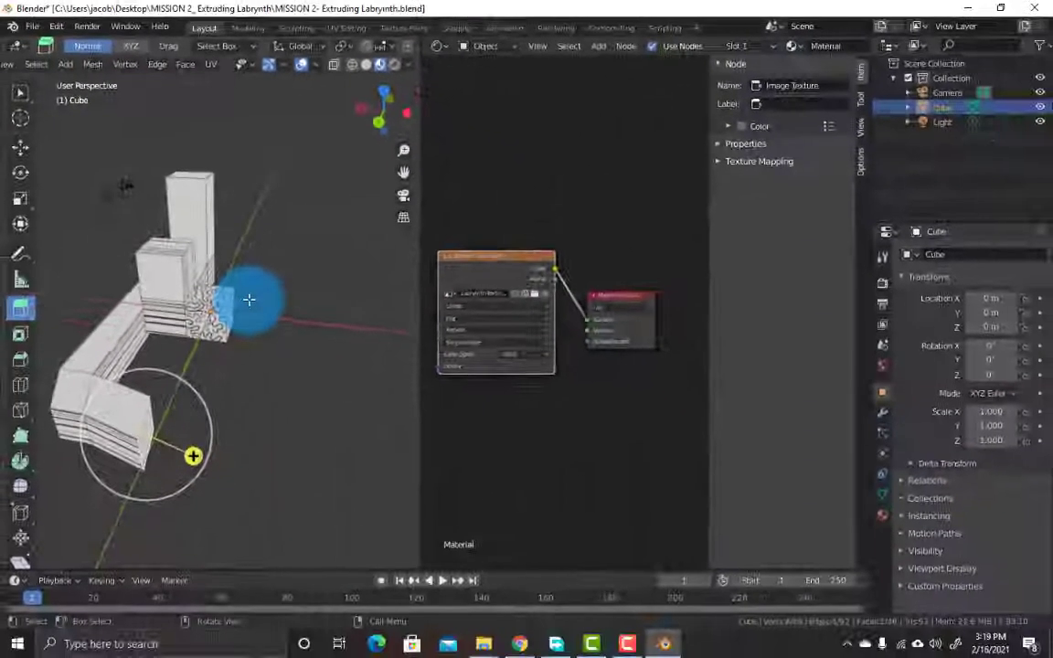
{"action": "left_click", "coordinate": [670, 582]}
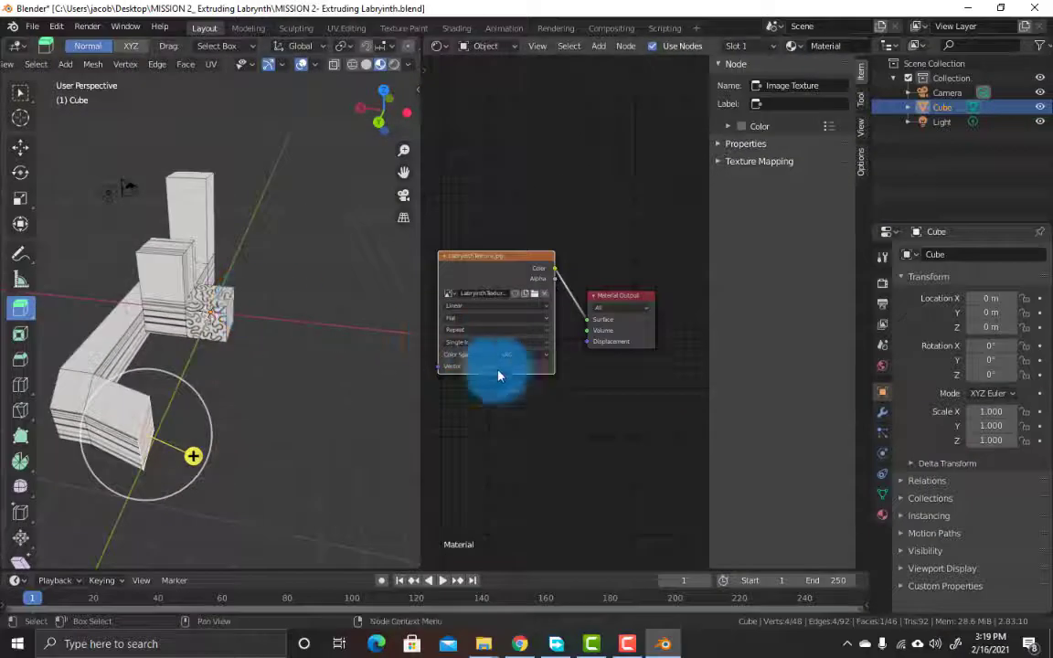
{"action": "middle_click_drag", "start_coordinate": [200, 349], "coordinate": [384, 296]}
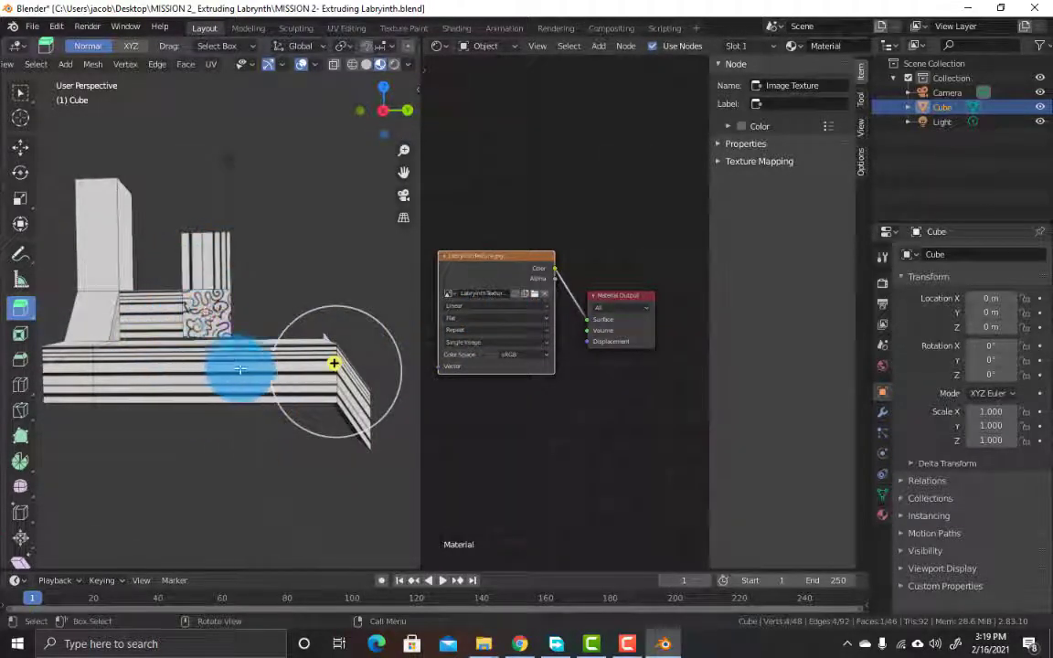
- Try the Closest, Cubic and Smart interpolations and a different projection on the Image Texture node
{"action": "left_click", "coordinate": [480, 304]}
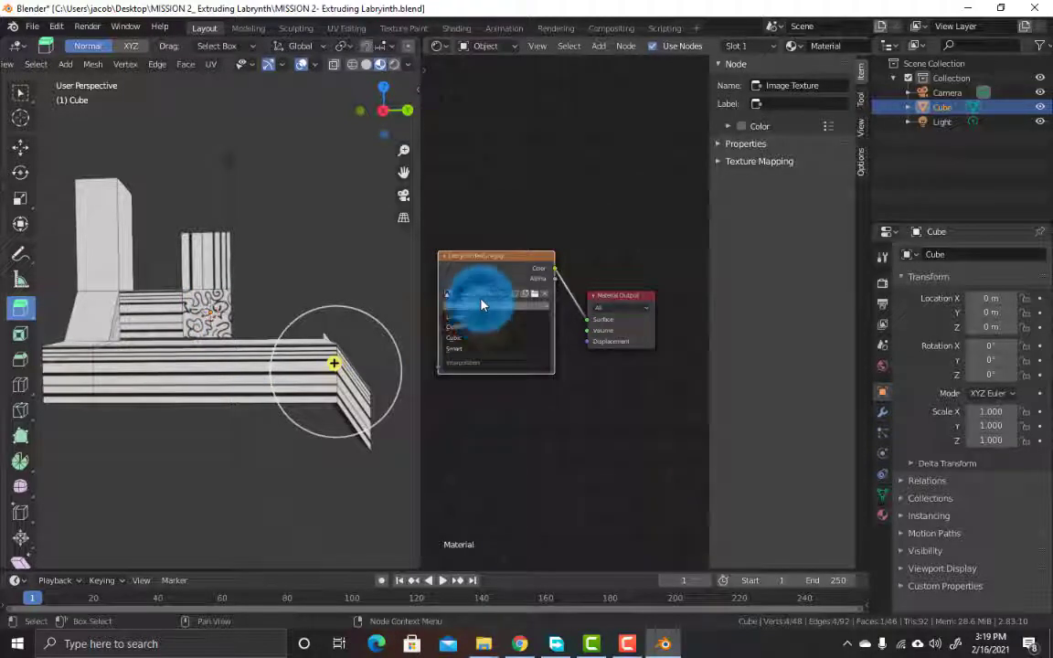
{"action": "left_click", "coordinate": [481, 329]}
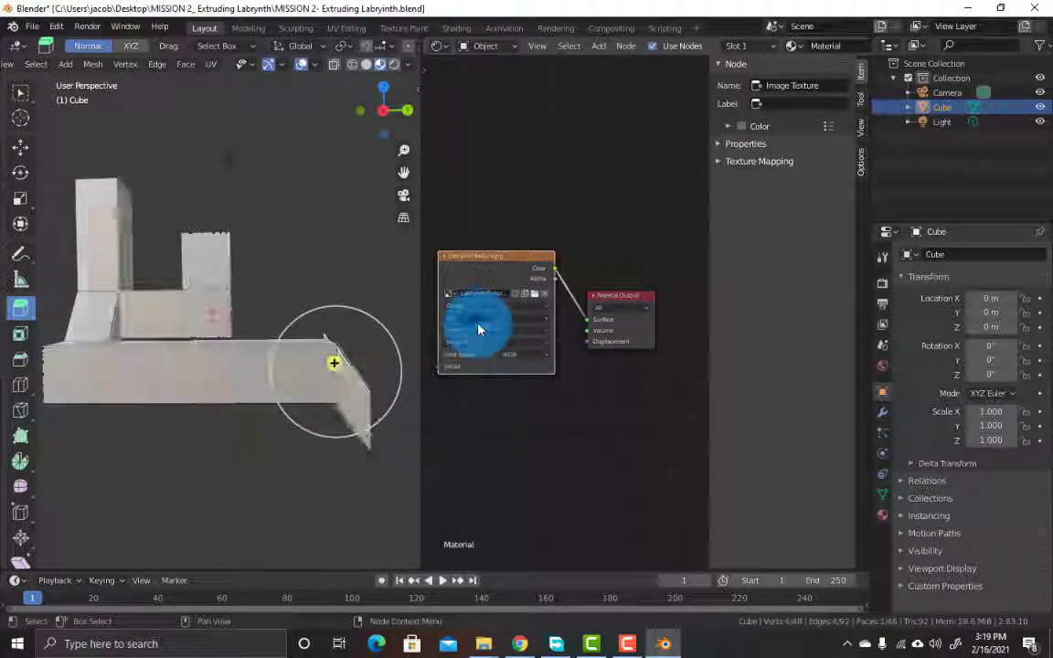
{"action": "left_click", "coordinate": [471, 307]}
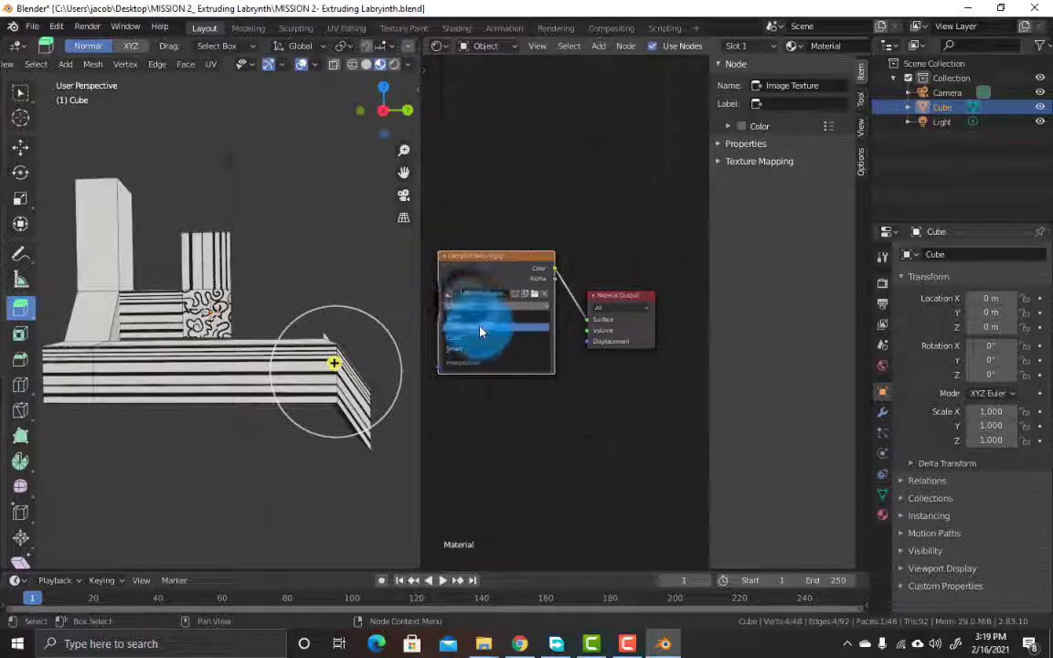
{"action": "left_click", "coordinate": [479, 337]}
{"action": "left_click", "coordinate": [477, 307]}
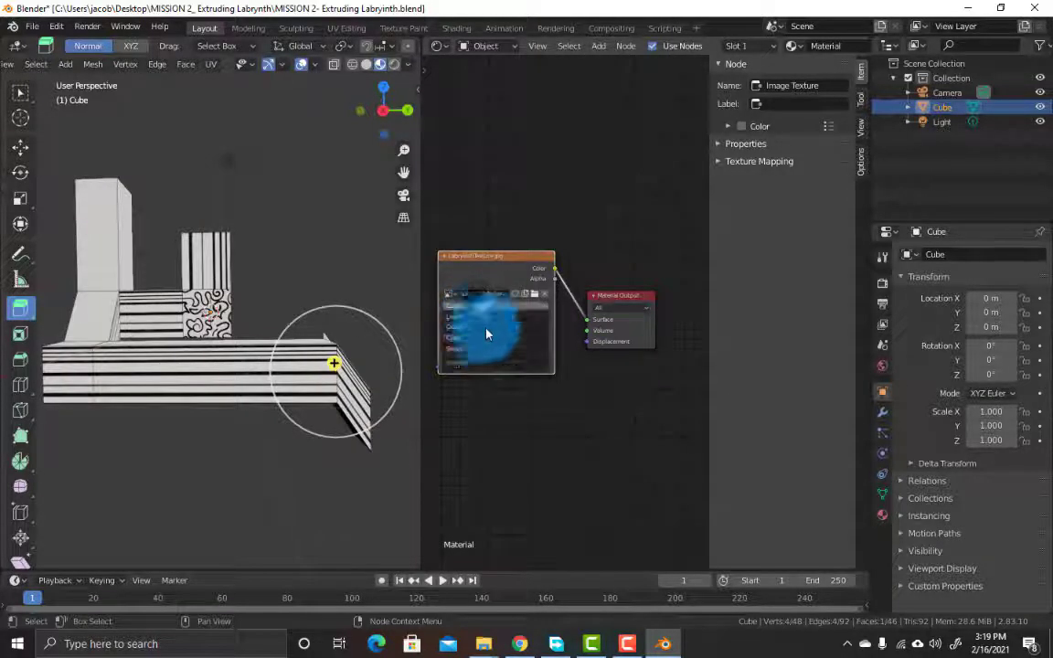
{"action": "left_click", "coordinate": [487, 351]}
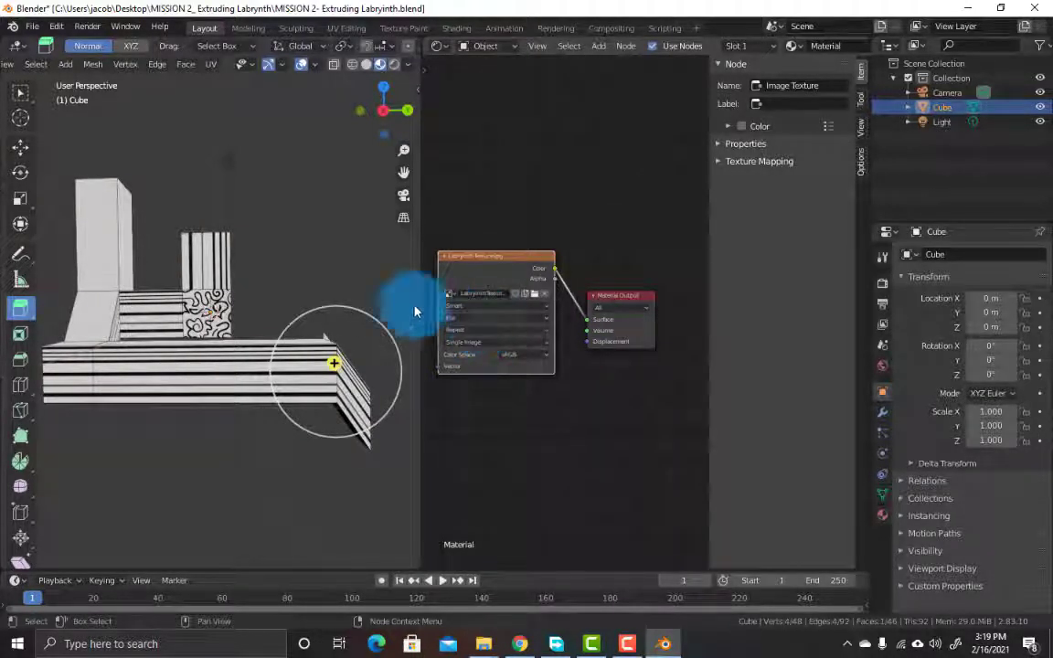
{"action": "left_click", "coordinate": [483, 321]}
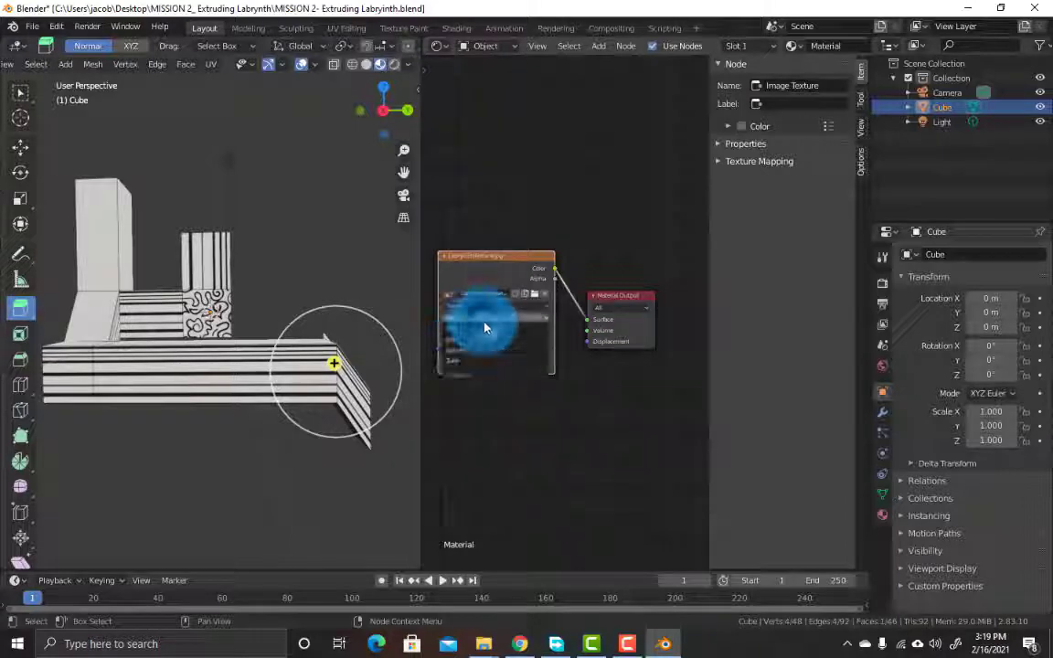
{"action": "left_click", "coordinate": [485, 340]}
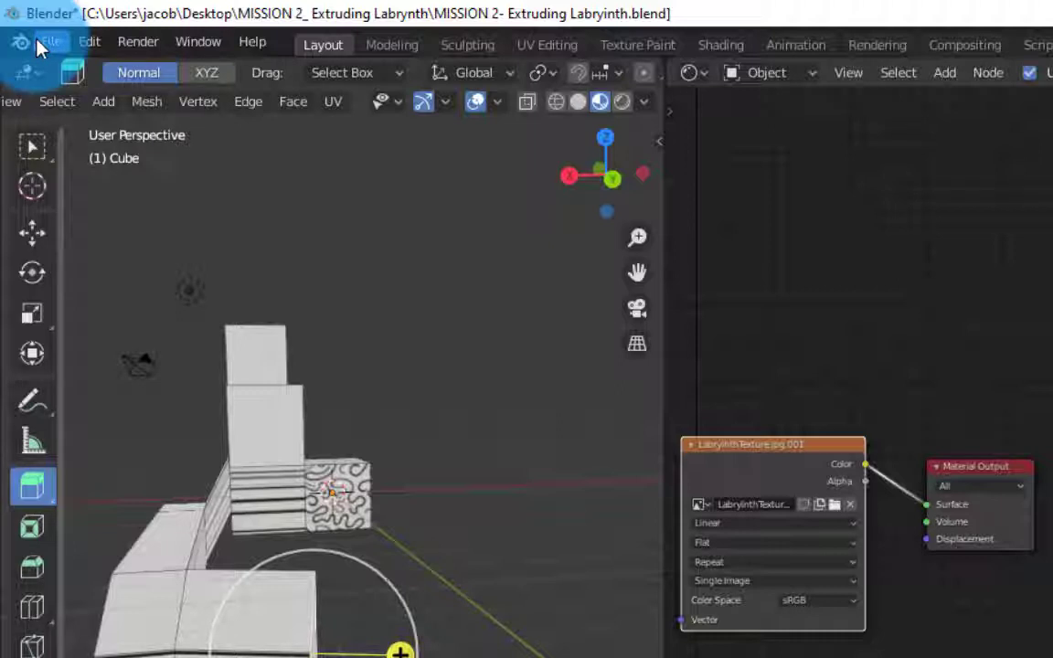
- Save the Blender file and enable automatic packing of external data into the .blend
{"action": "left_click", "coordinate": [41, 47]}
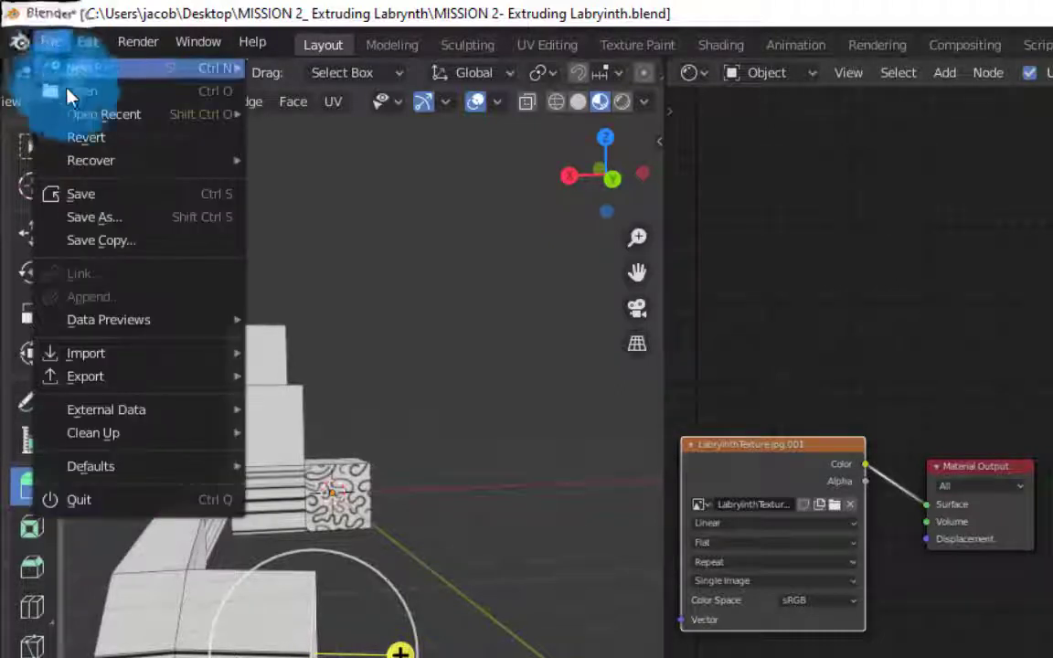
{"action": "left_click", "coordinate": [100, 194]}
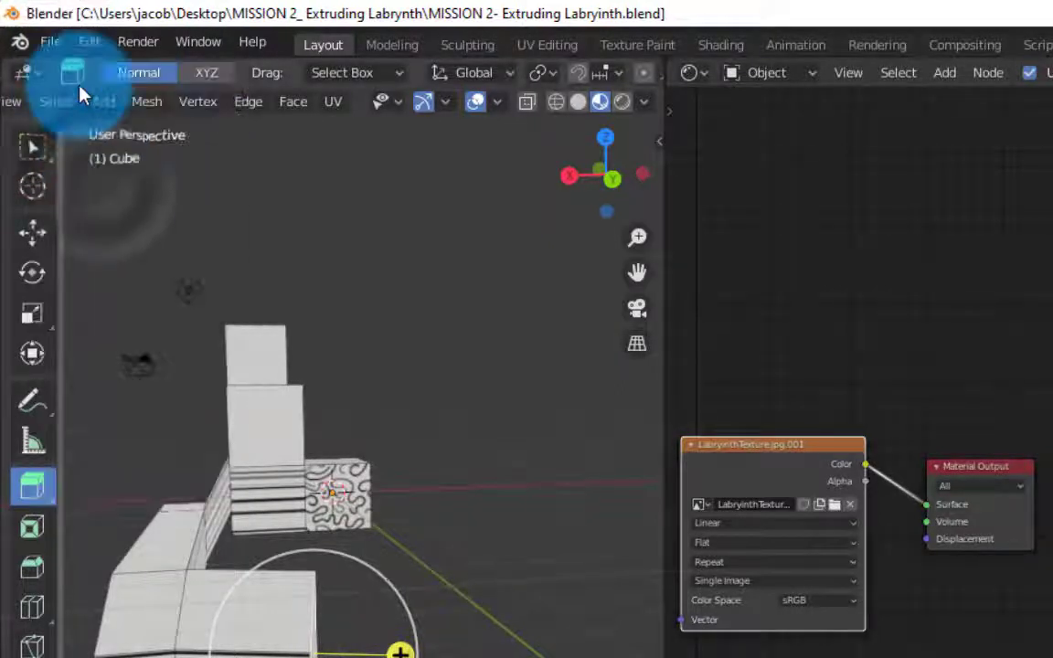
{"action": "left_click", "coordinate": [55, 42]}
{"action": "mouse_move", "coordinate": [123, 412]}
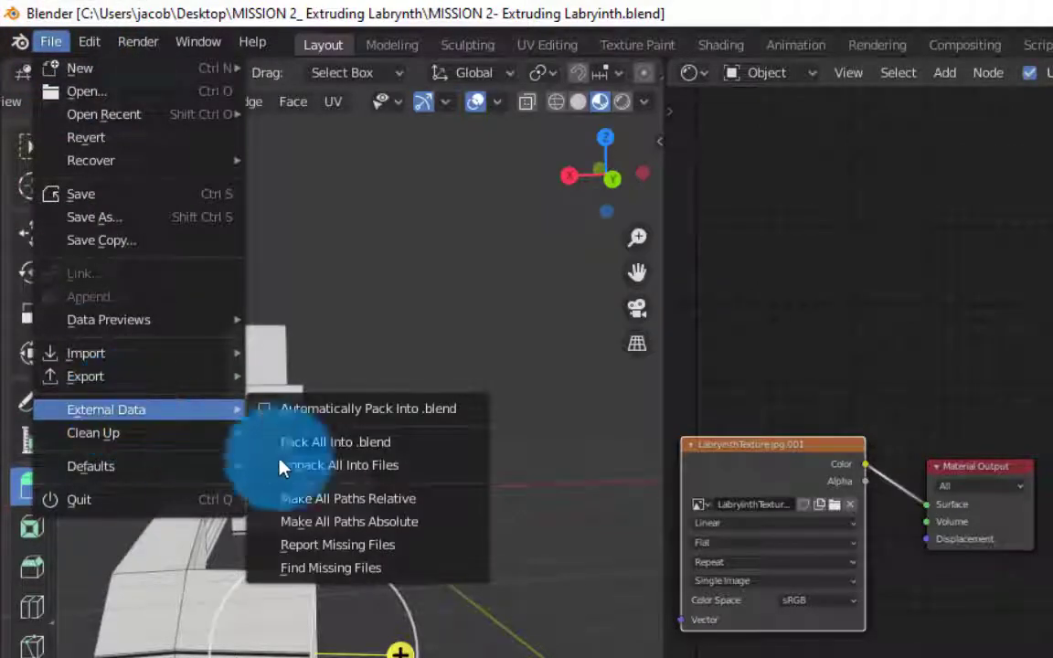
{"action": "left_click", "coordinate": [400, 417]}
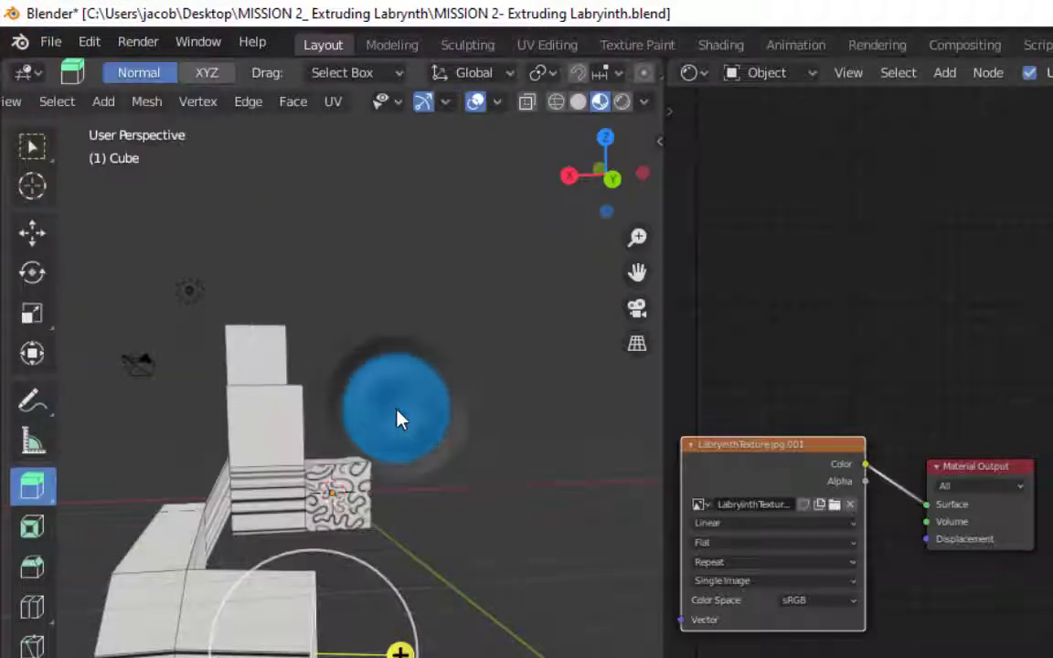